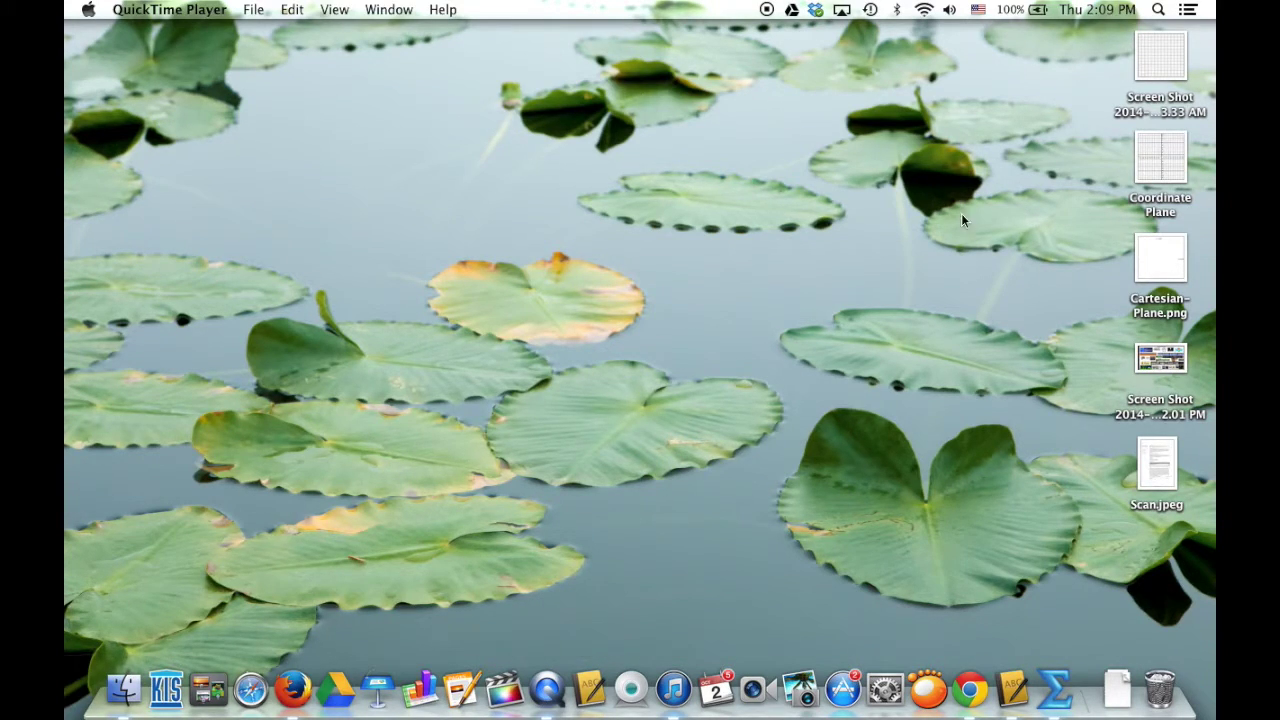
Step: Dismiss Spotlight and start a new QuickTime movie recording showing the live webcam feed
left_click(1159, 12)
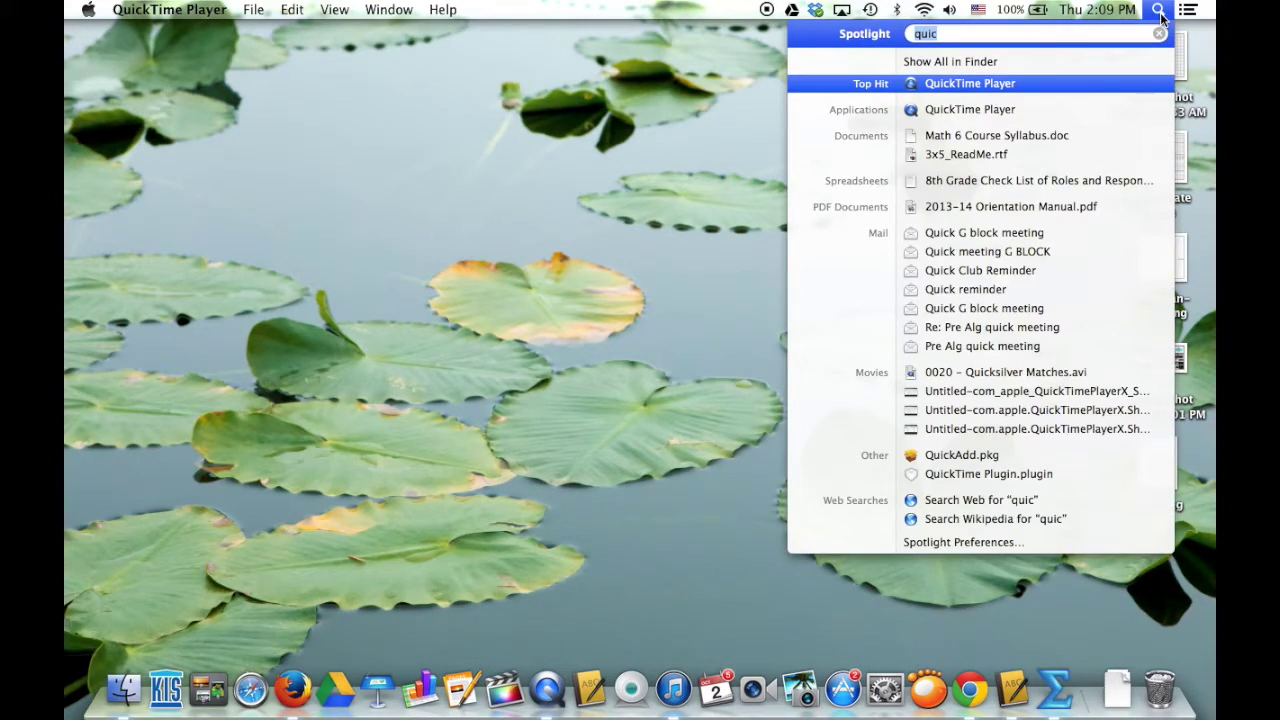
left_click(1007, 84)
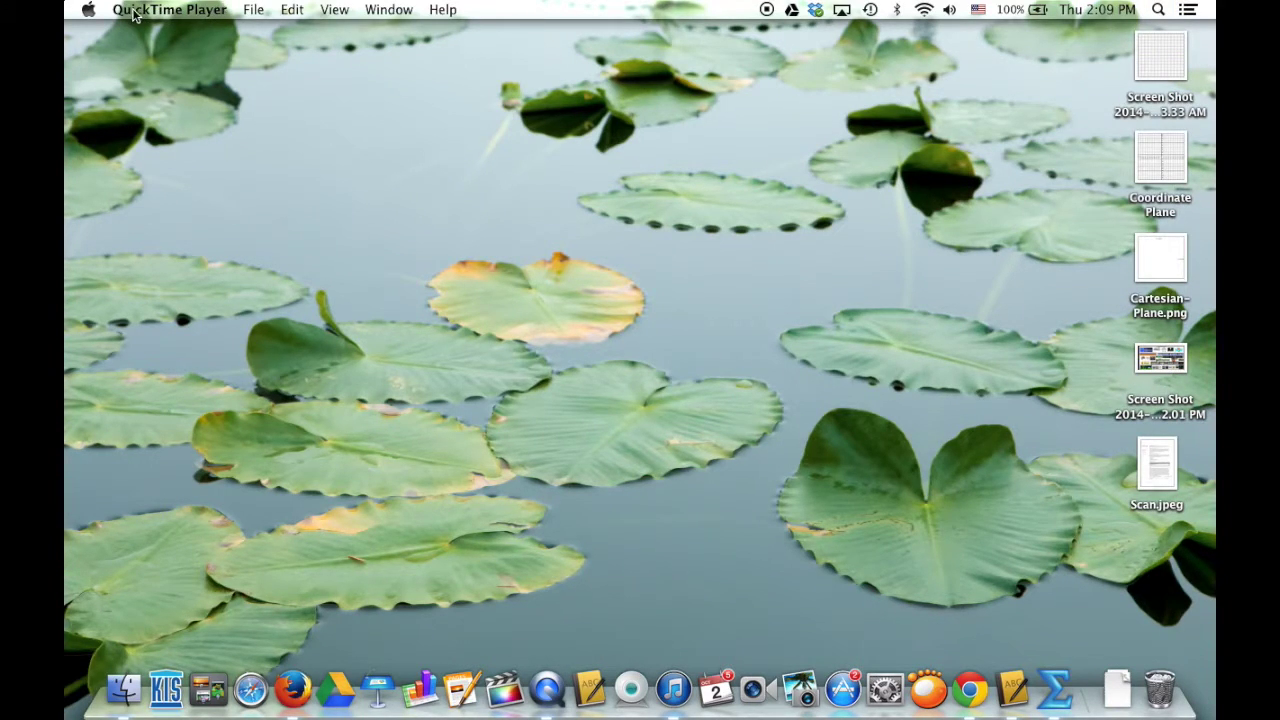
left_click(257, 10)
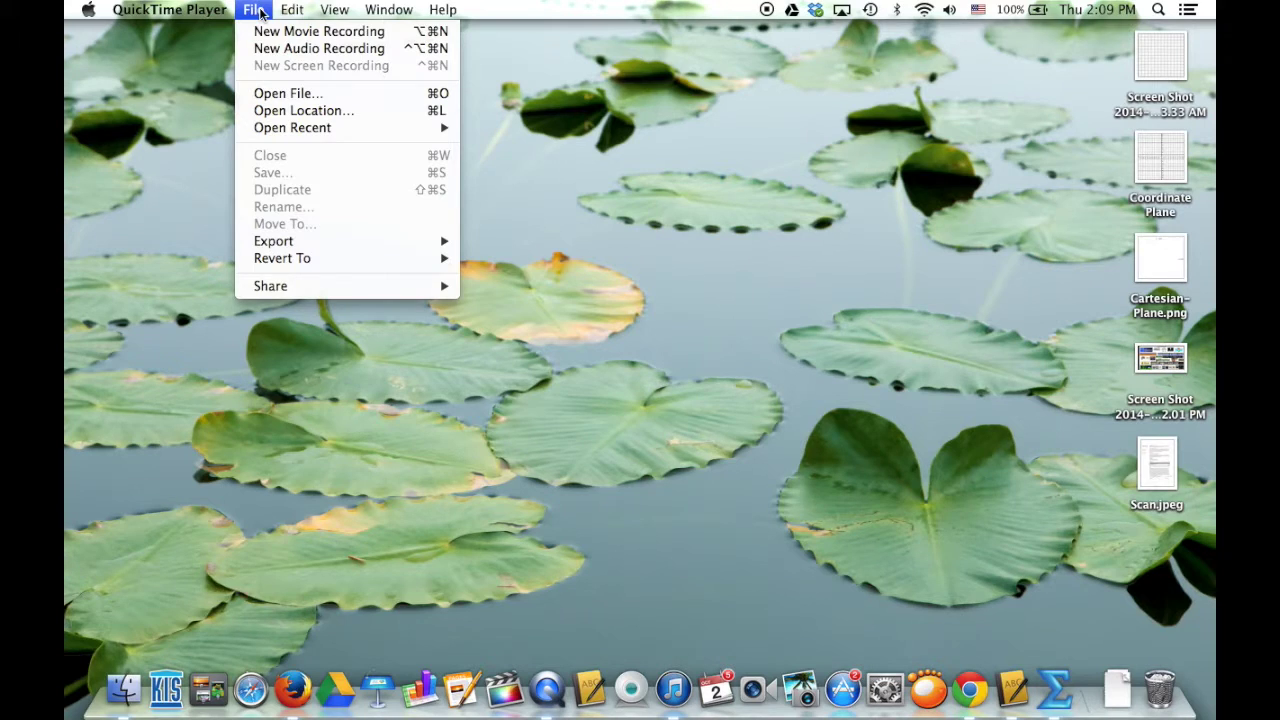
left_click(276, 32)
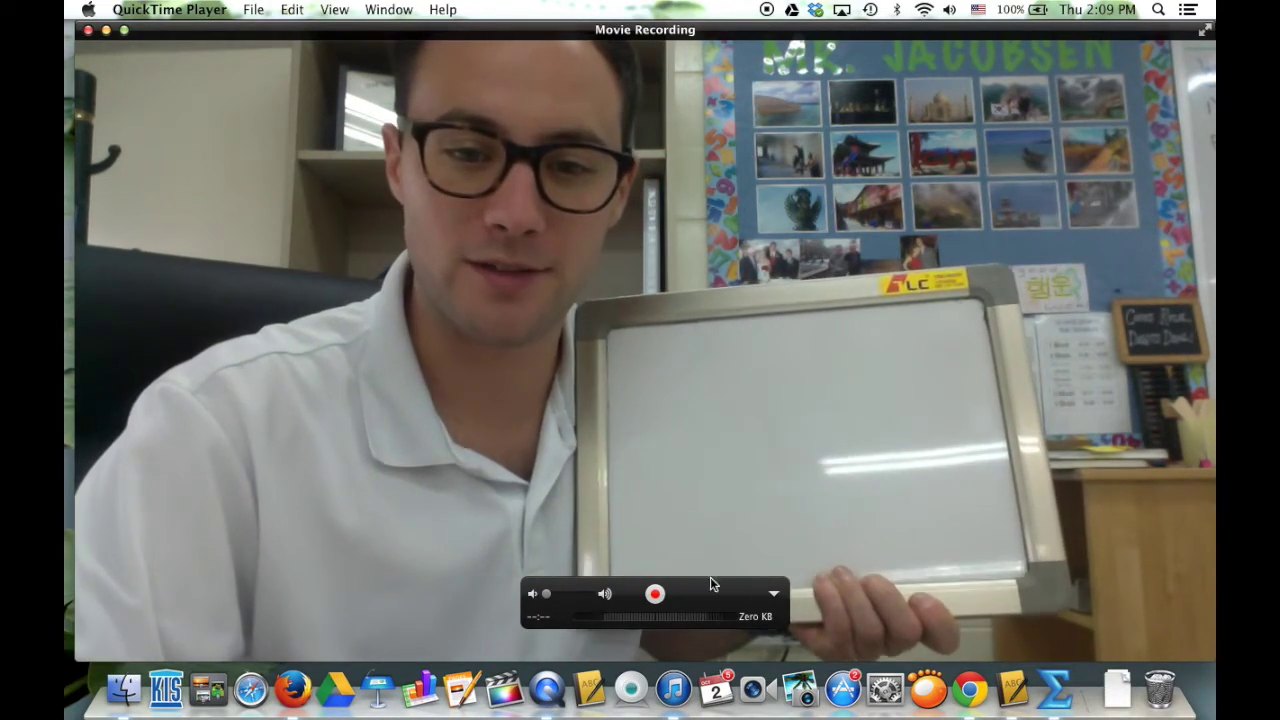
Step: Record a roughly 8-second webcam clip of the whiteboard with three wavy lines
left_click(655, 594)
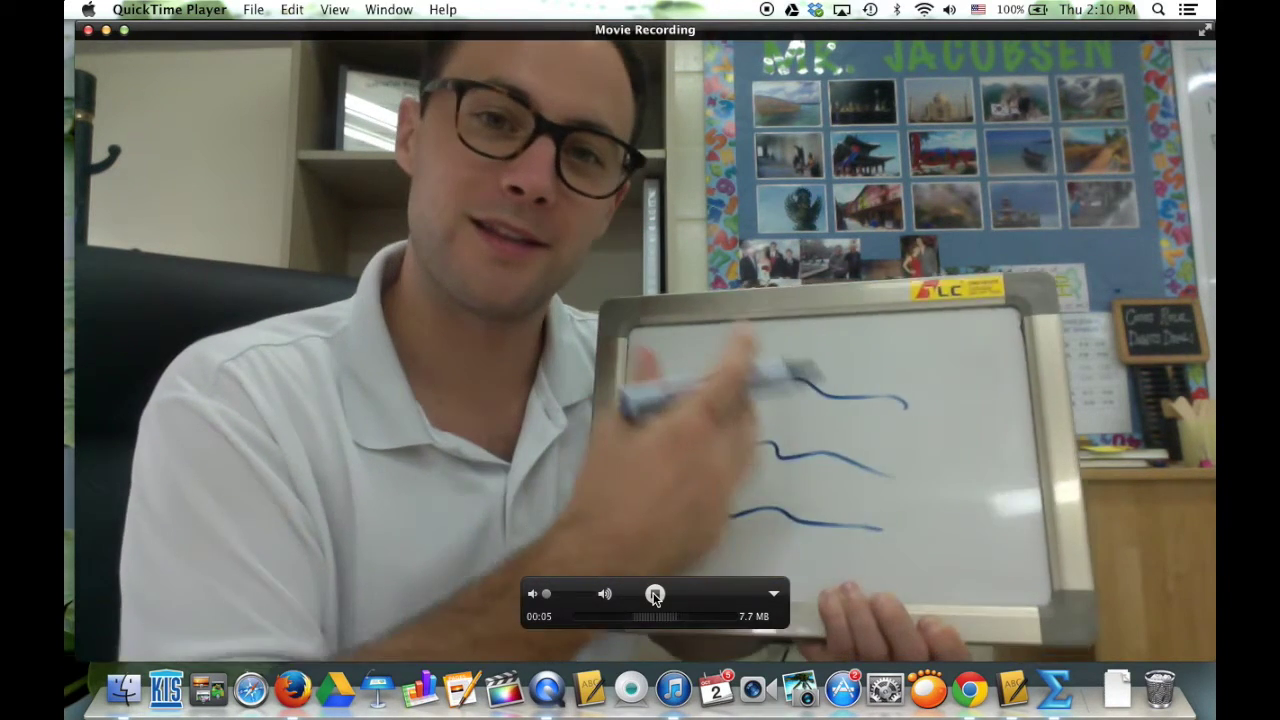
left_click(655, 594)
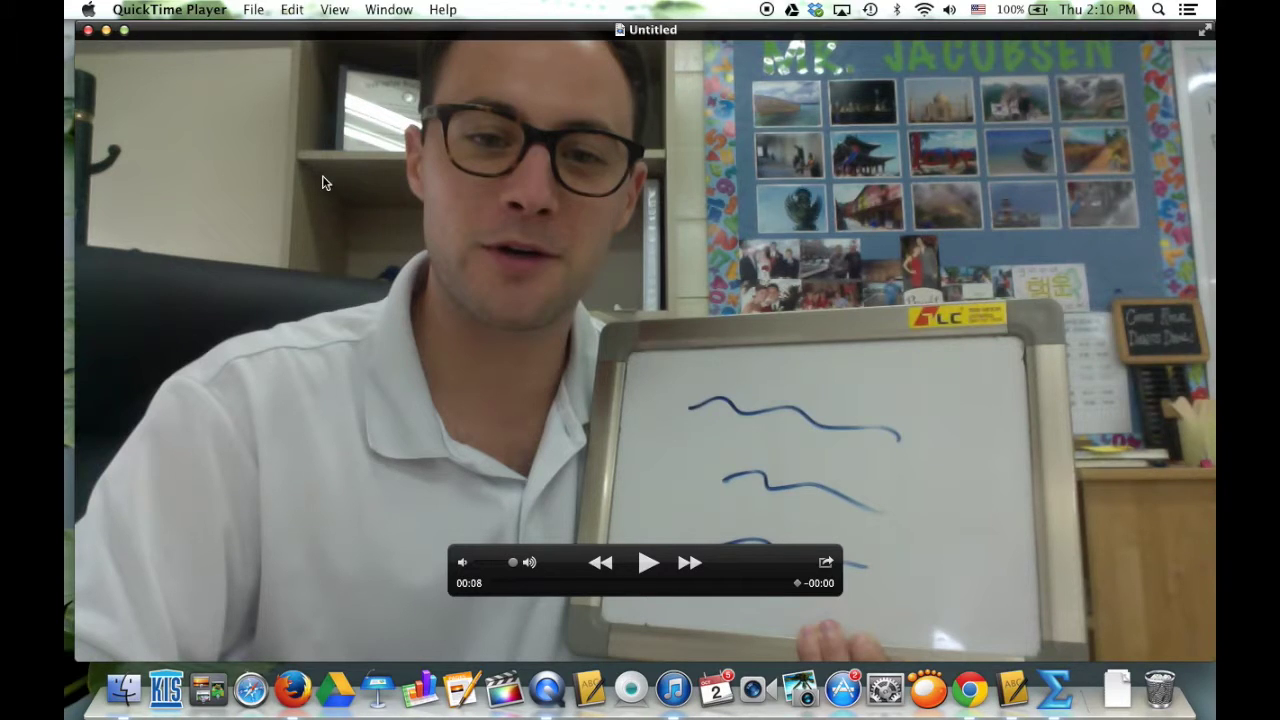
left_click(252, 8)
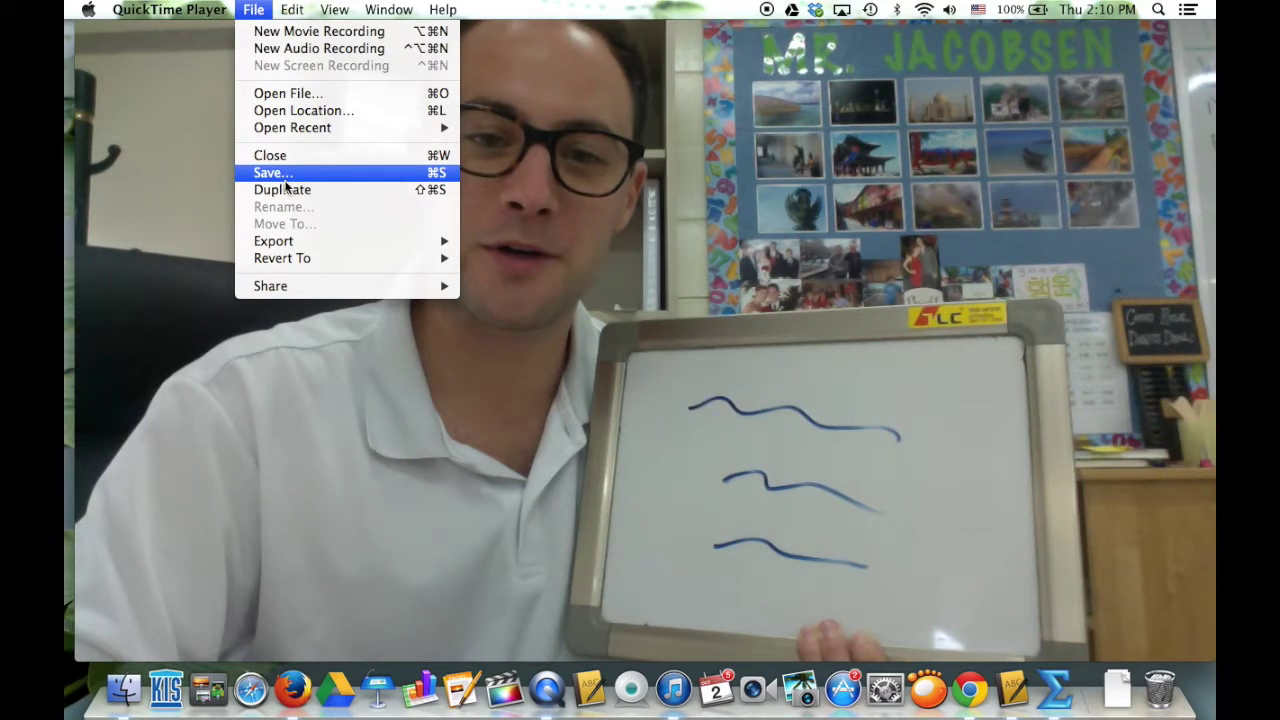
Step: Save the recording into a new folder 'Video Tutorial Clips' created inside Documents
left_click(285, 174)
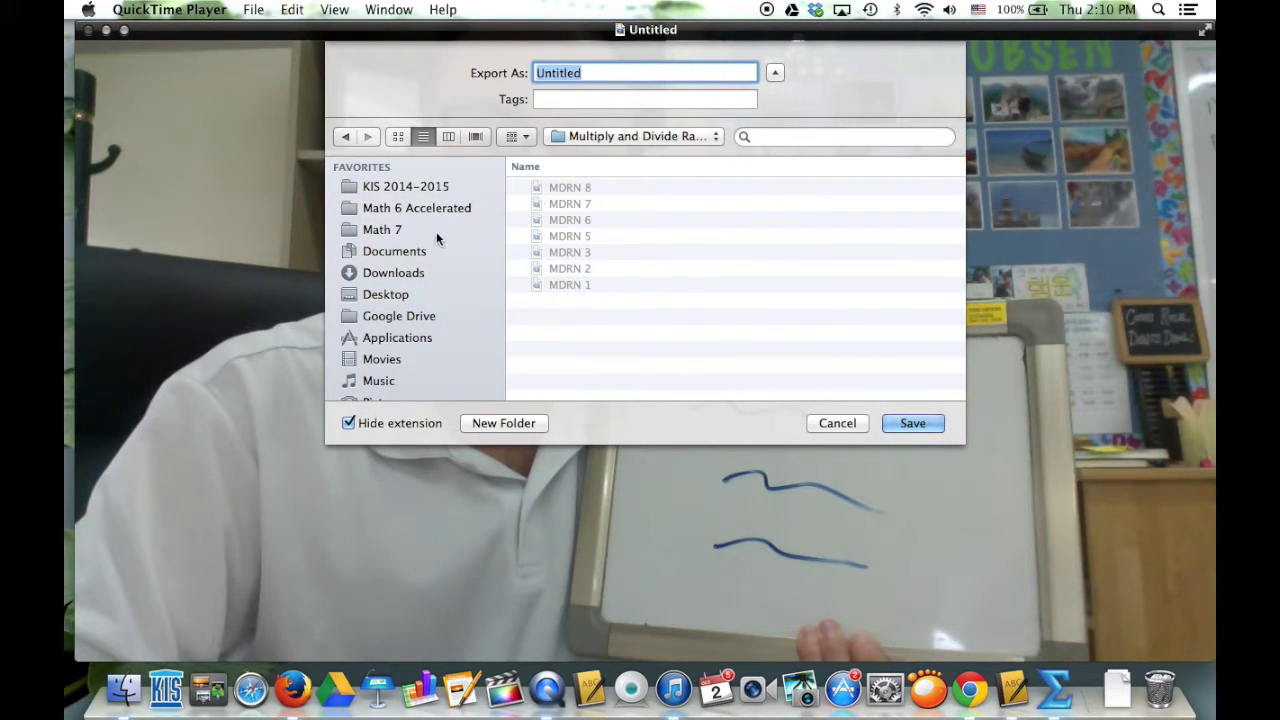
left_click(399, 251)
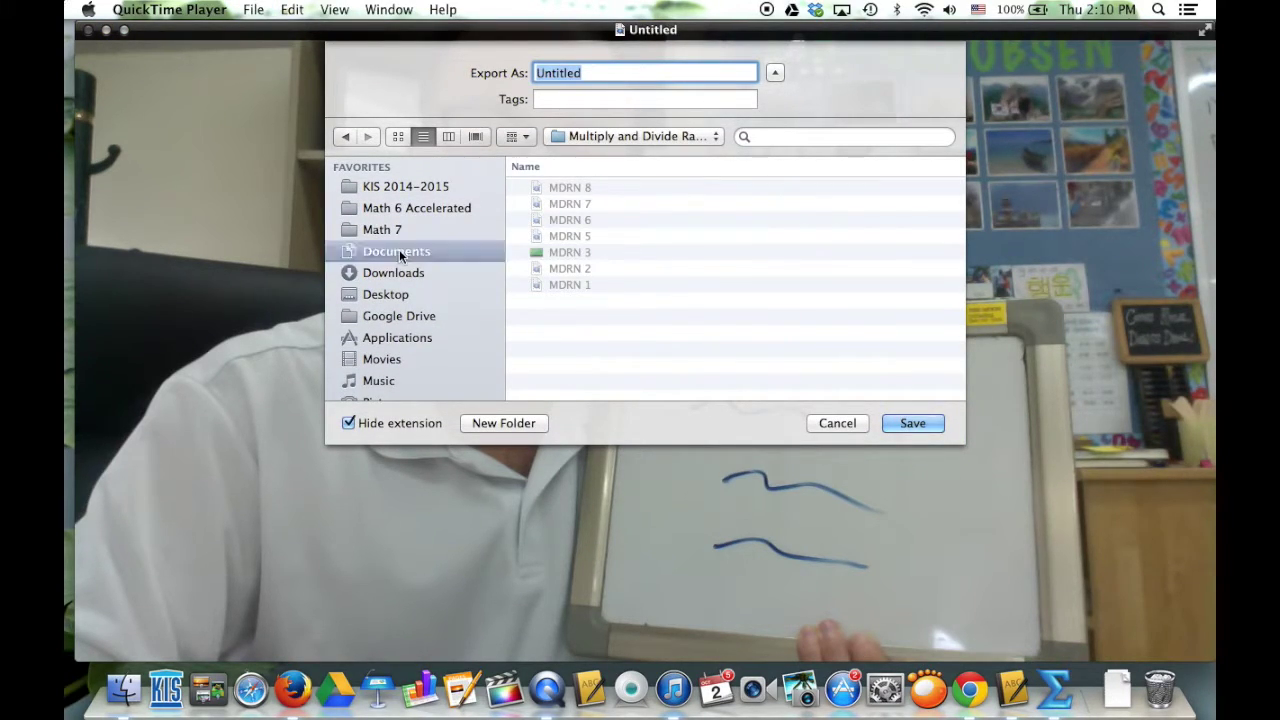
left_click(520, 424)
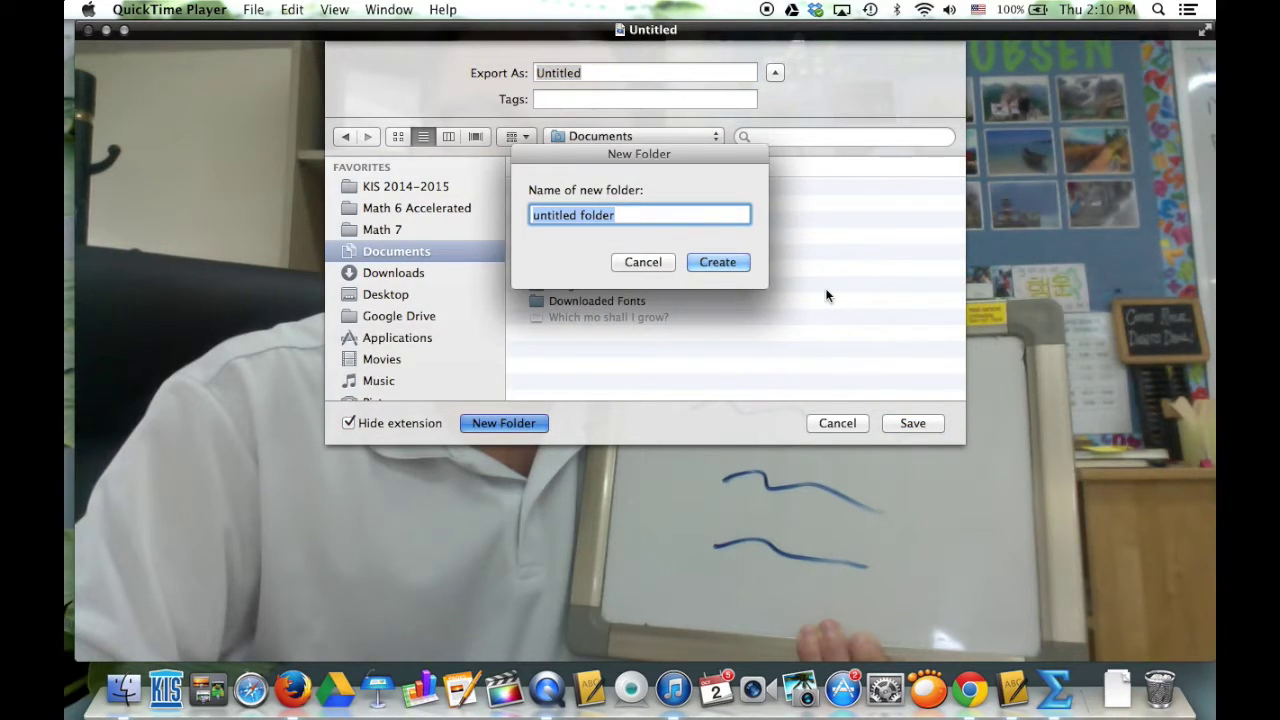
type("Video Turo")
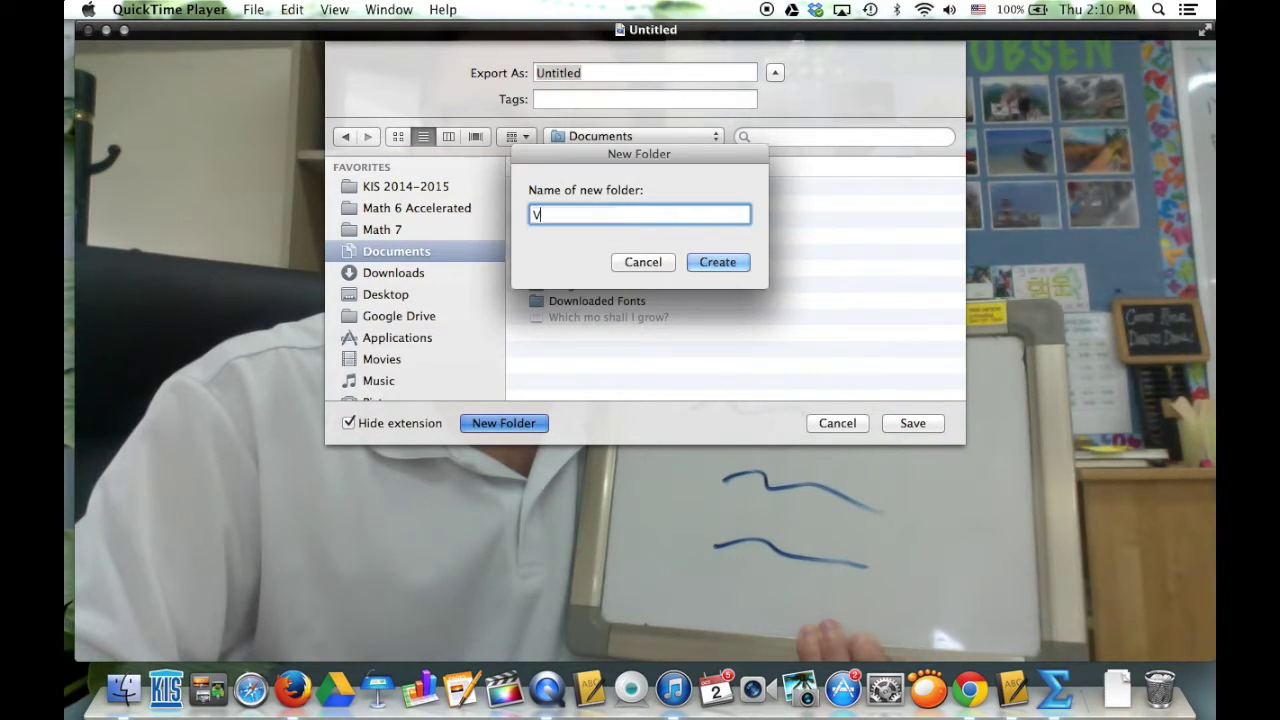
key("BackSpace")
key("BackSpace")
type("tor")
key("BackSpace")
key("BackSpace")
type("orial Clips")
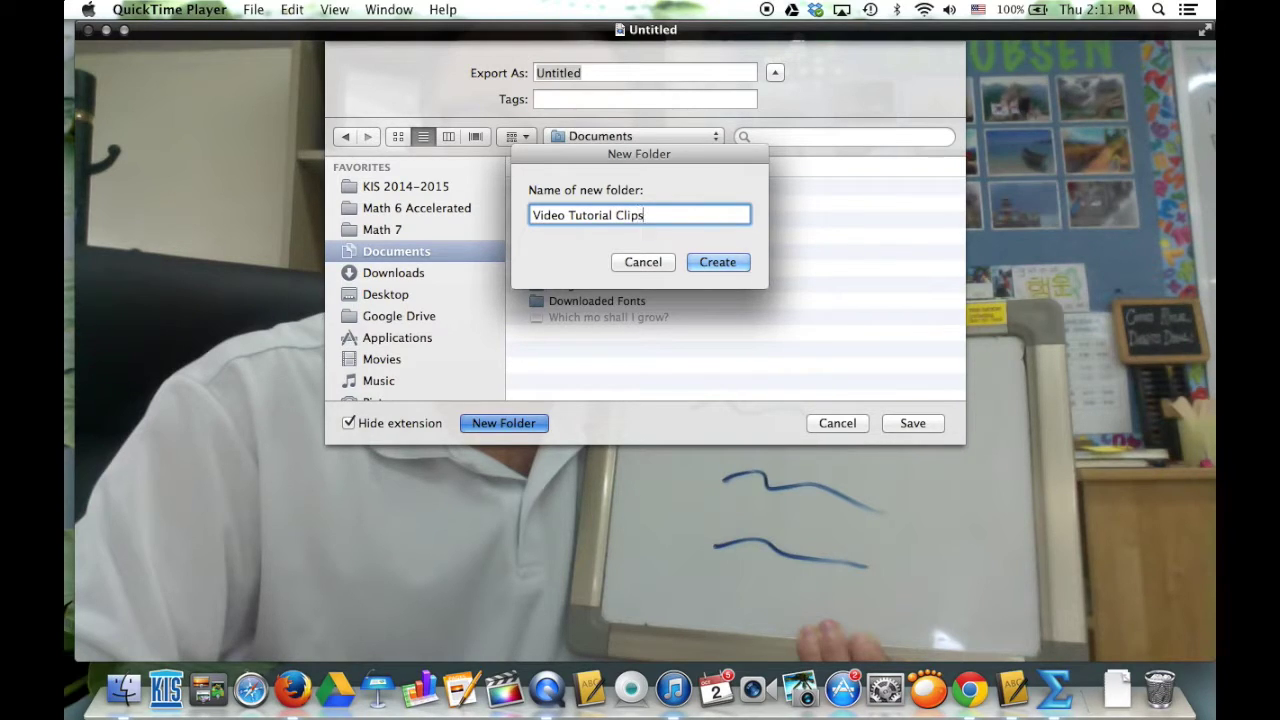
left_click(739, 261)
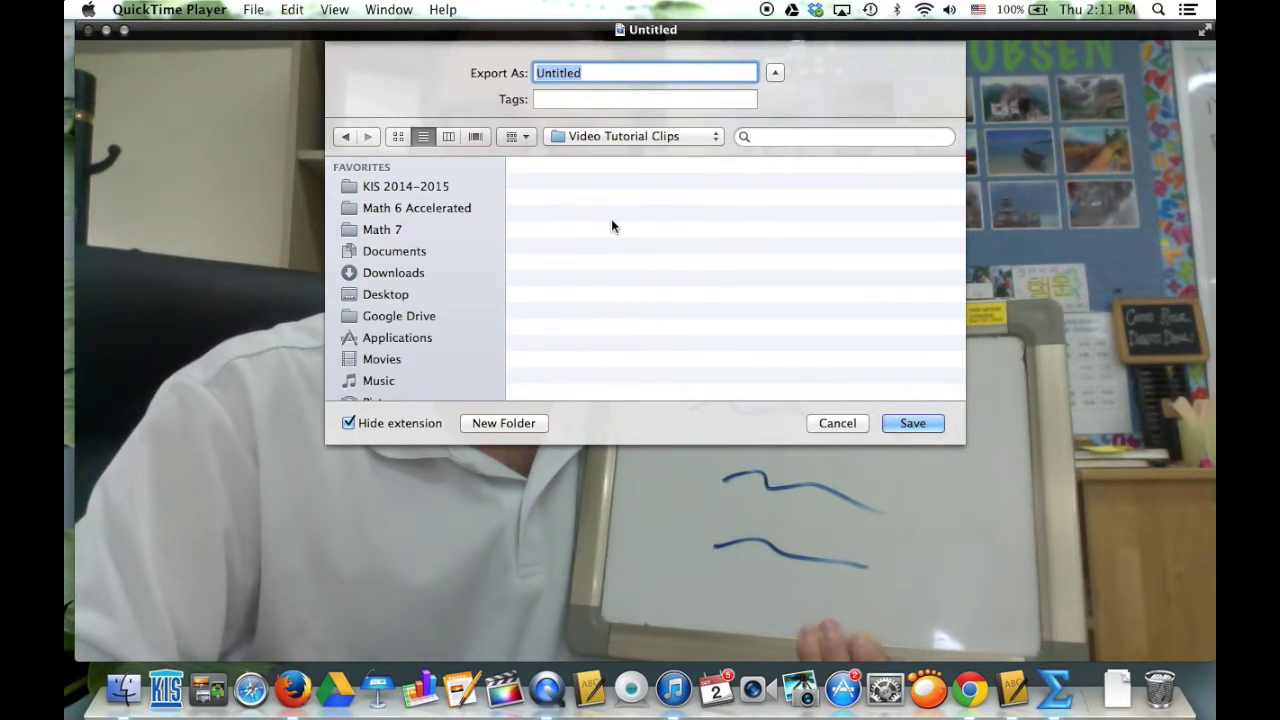
Step: Name the file 'clip #1' and save it in that folder
type("#1")
key("BackSpace")
key("BackSpace")
type("clip #1")
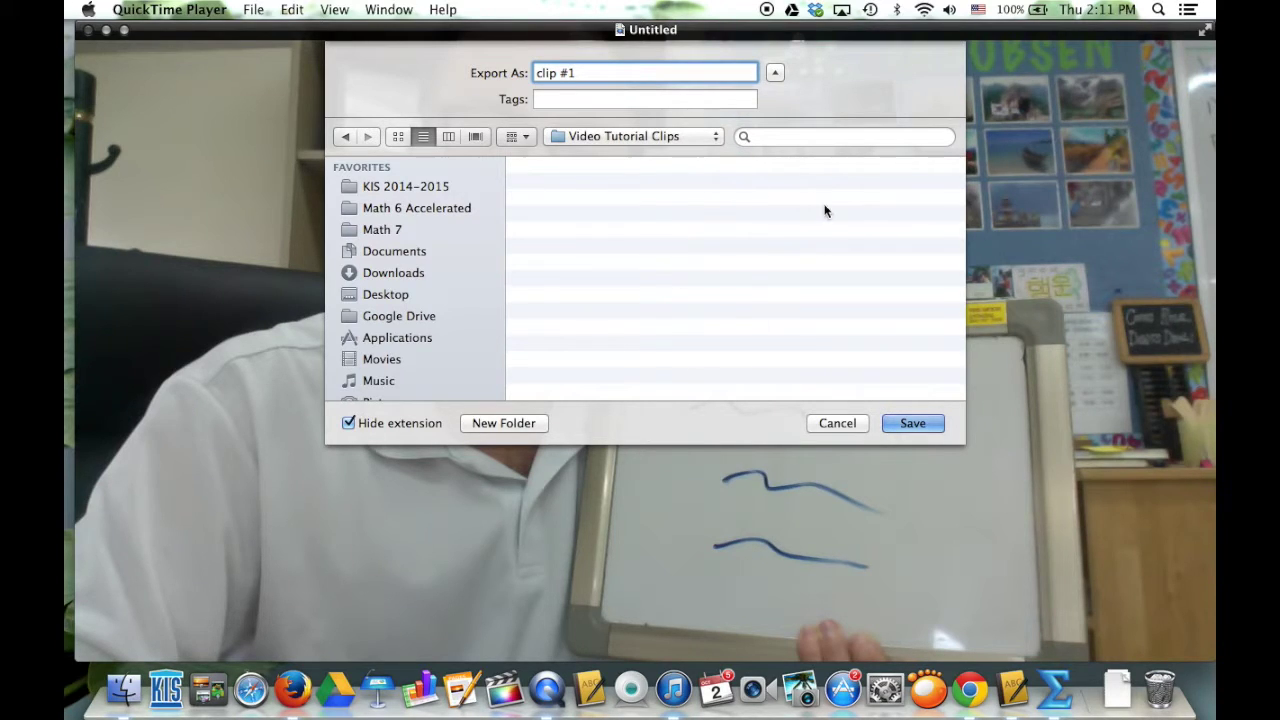
left_click(908, 422)
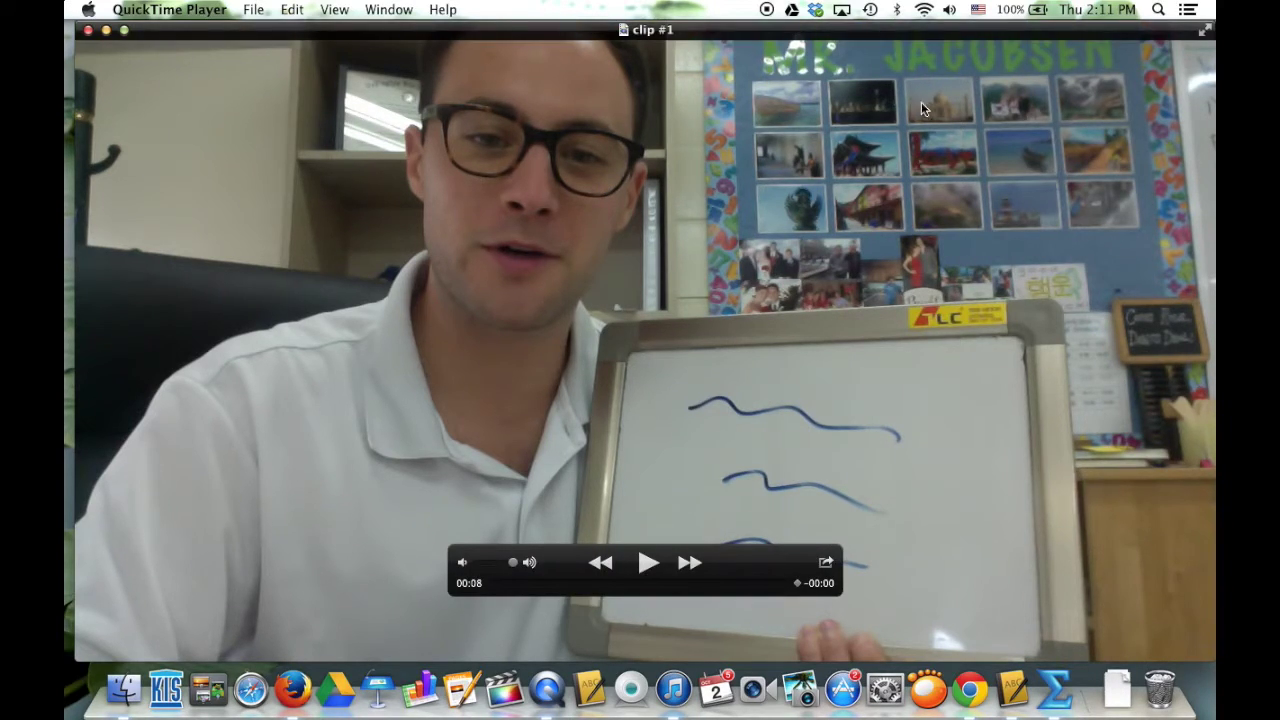
Step: Close the clip #1 window and open the Anywhere Math channel page in Firefox
left_click(88, 31)
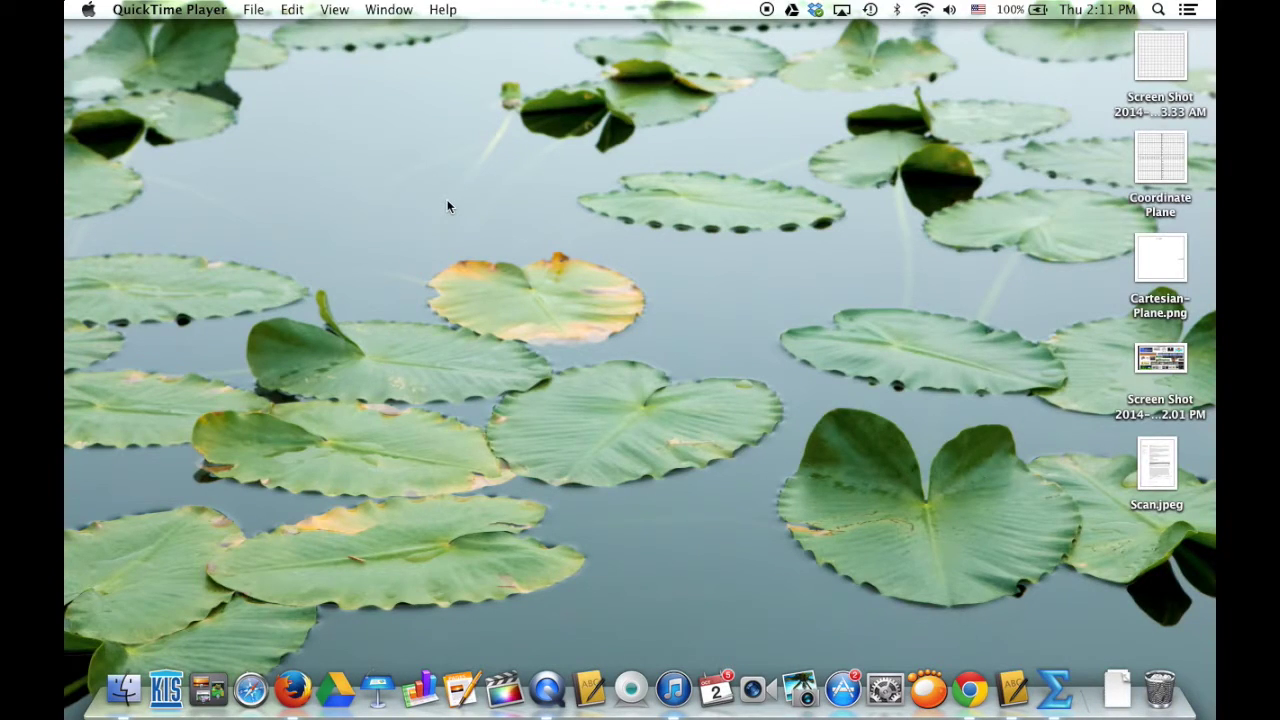
key("ctrl+Left")
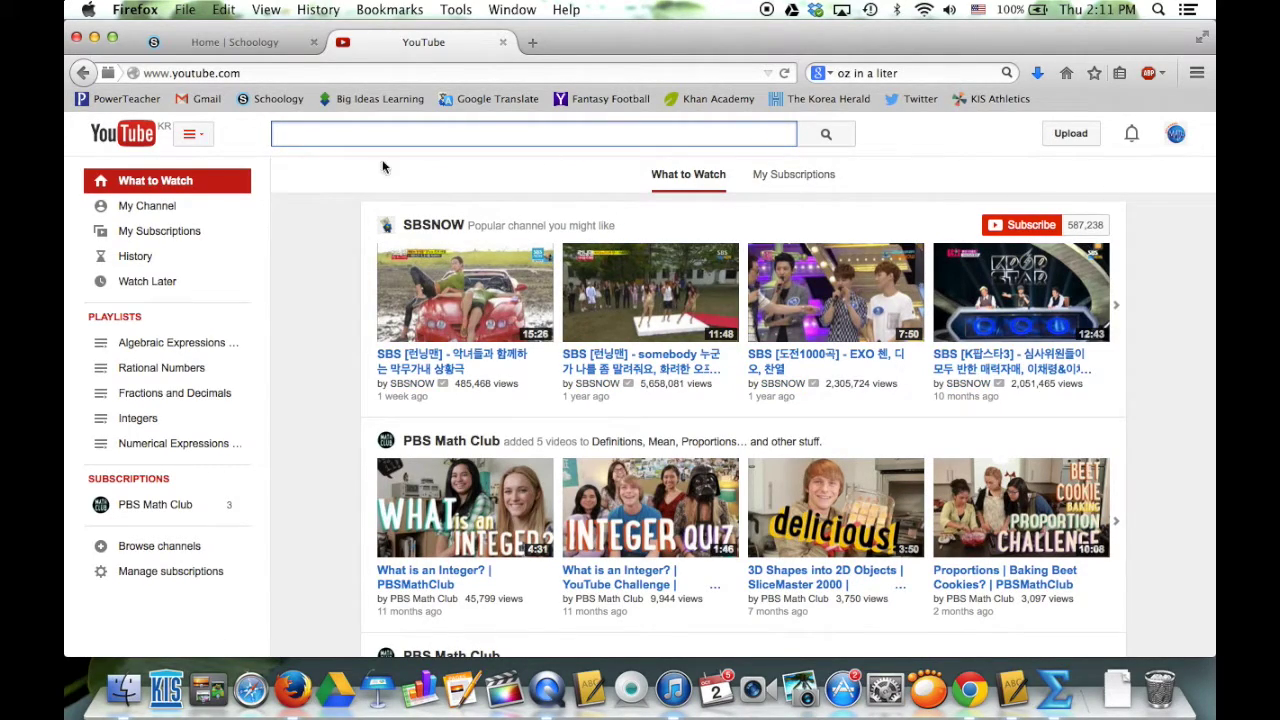
left_click(650, 360)
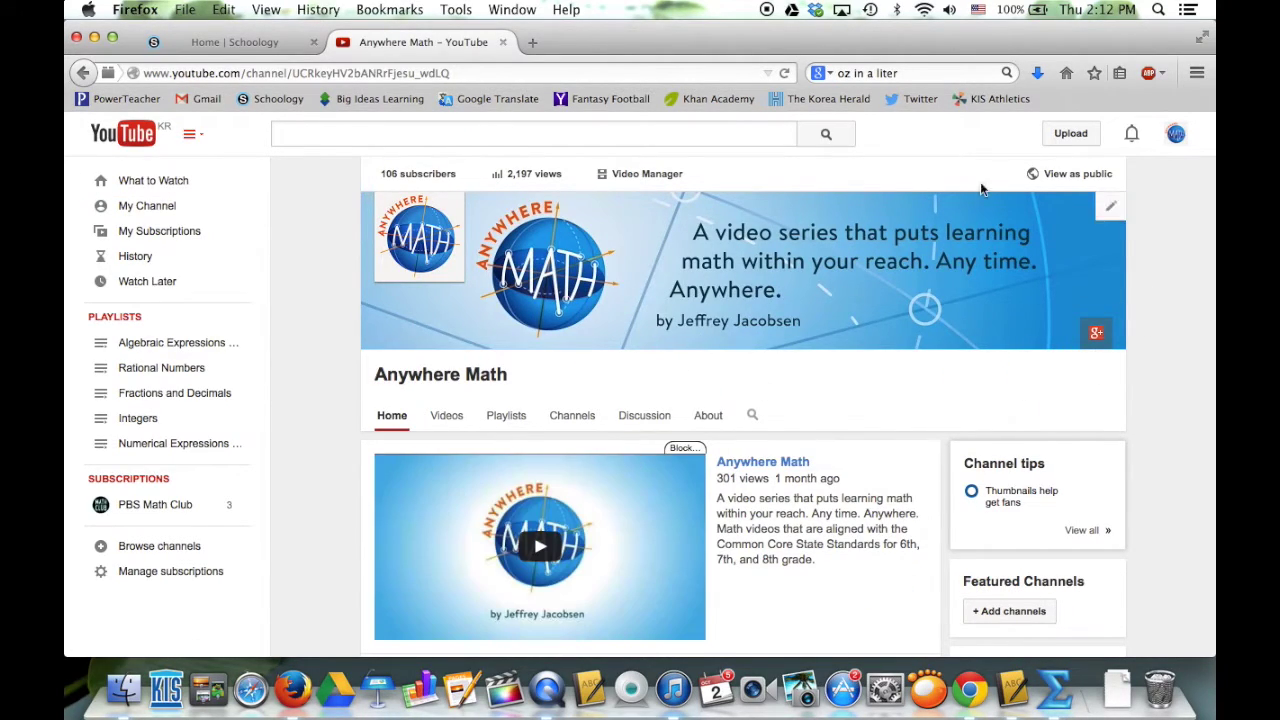
Step: Go to YouTube's upload page and set the video privacy to Unlisted
left_click(1069, 136)
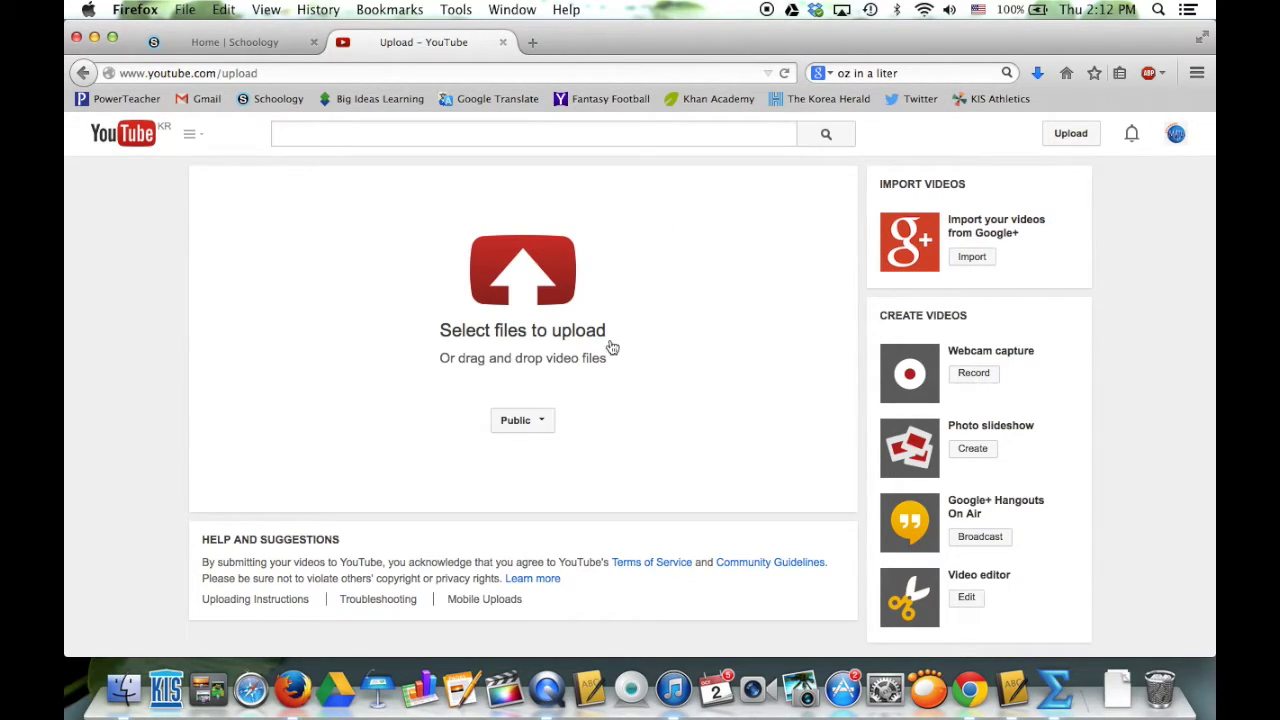
left_click(542, 425)
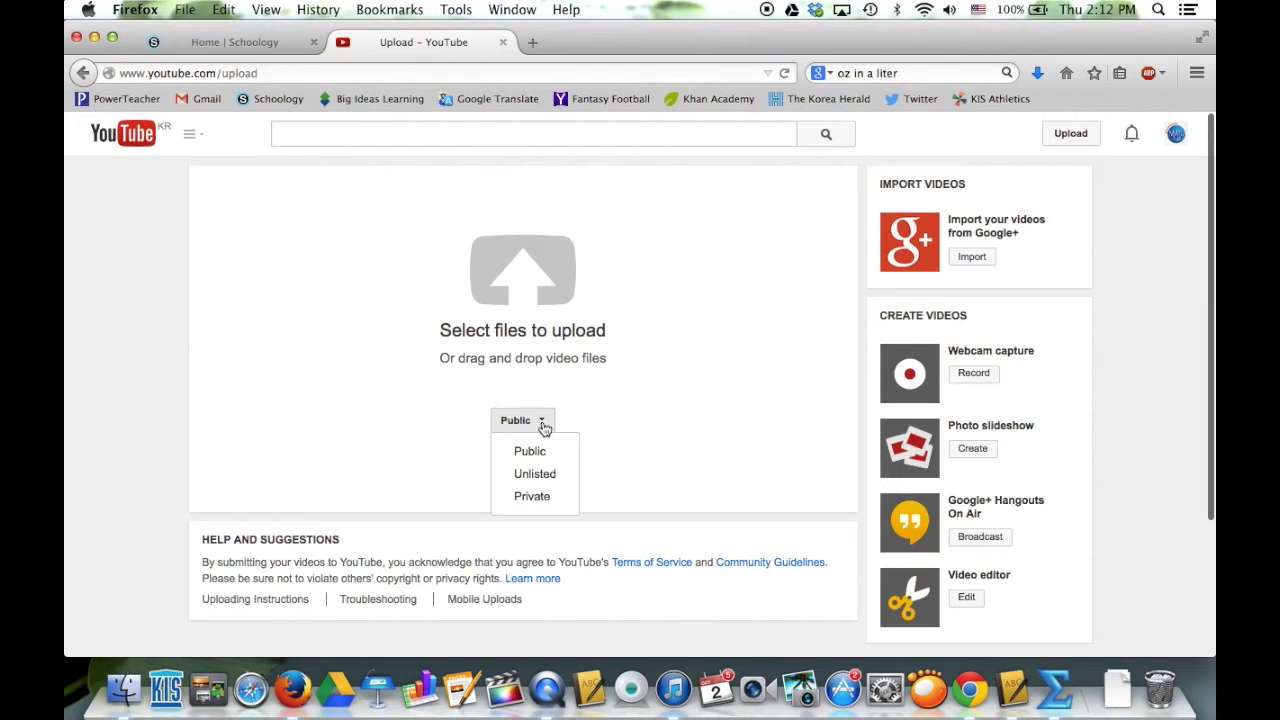
left_click(538, 475)
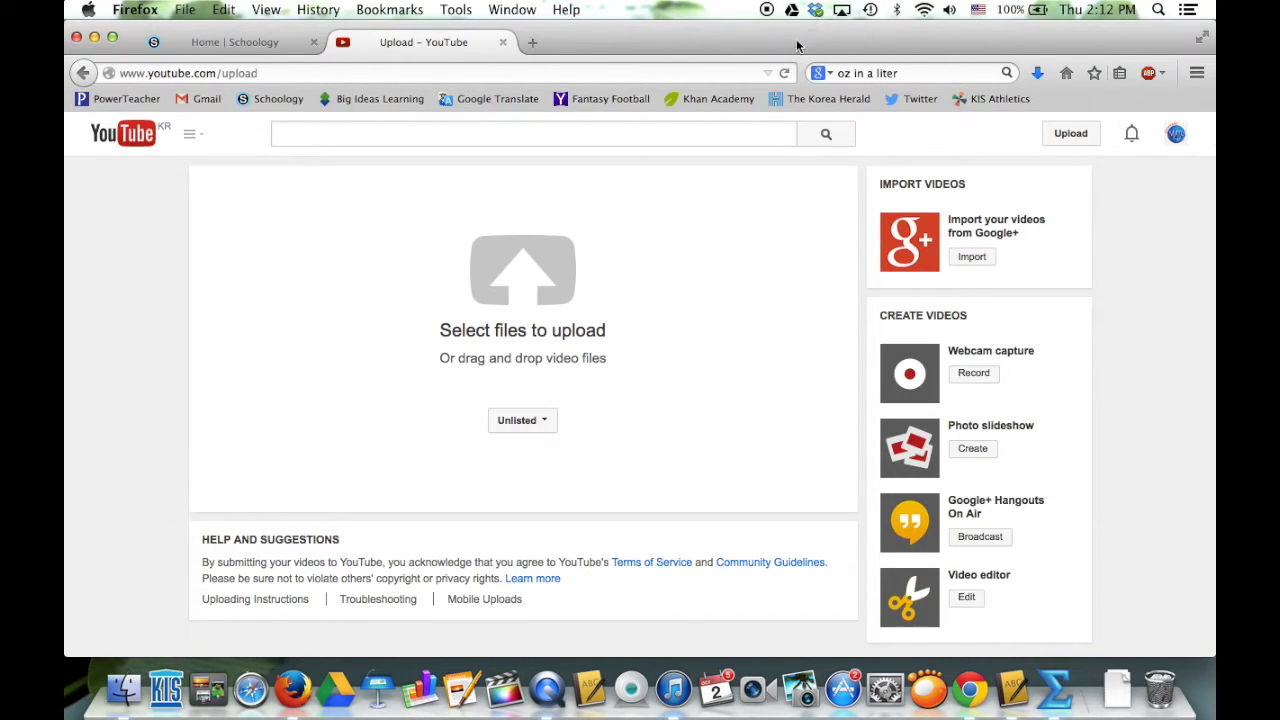
left_click_drag(796, 39, 757, 69)
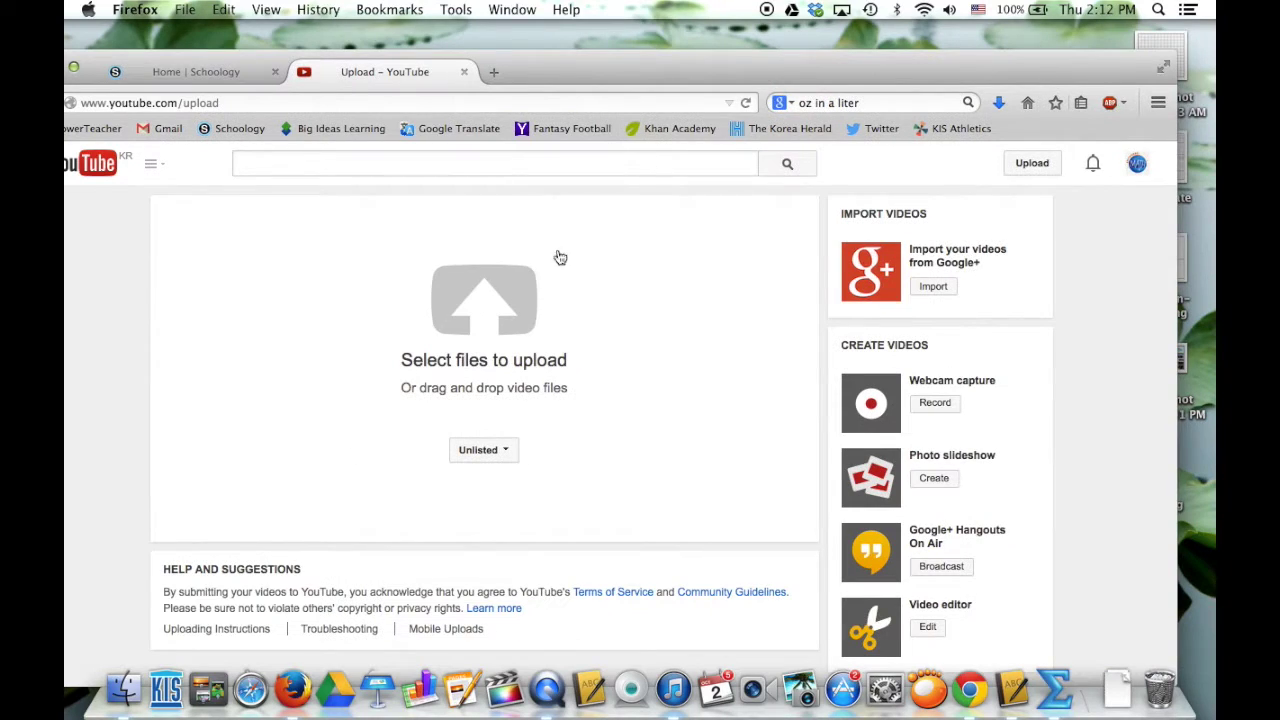
Step: Drag clip #1 from the Video Tutorial Clips folder onto YouTube's upload area, then close Finder
left_click(129, 693)
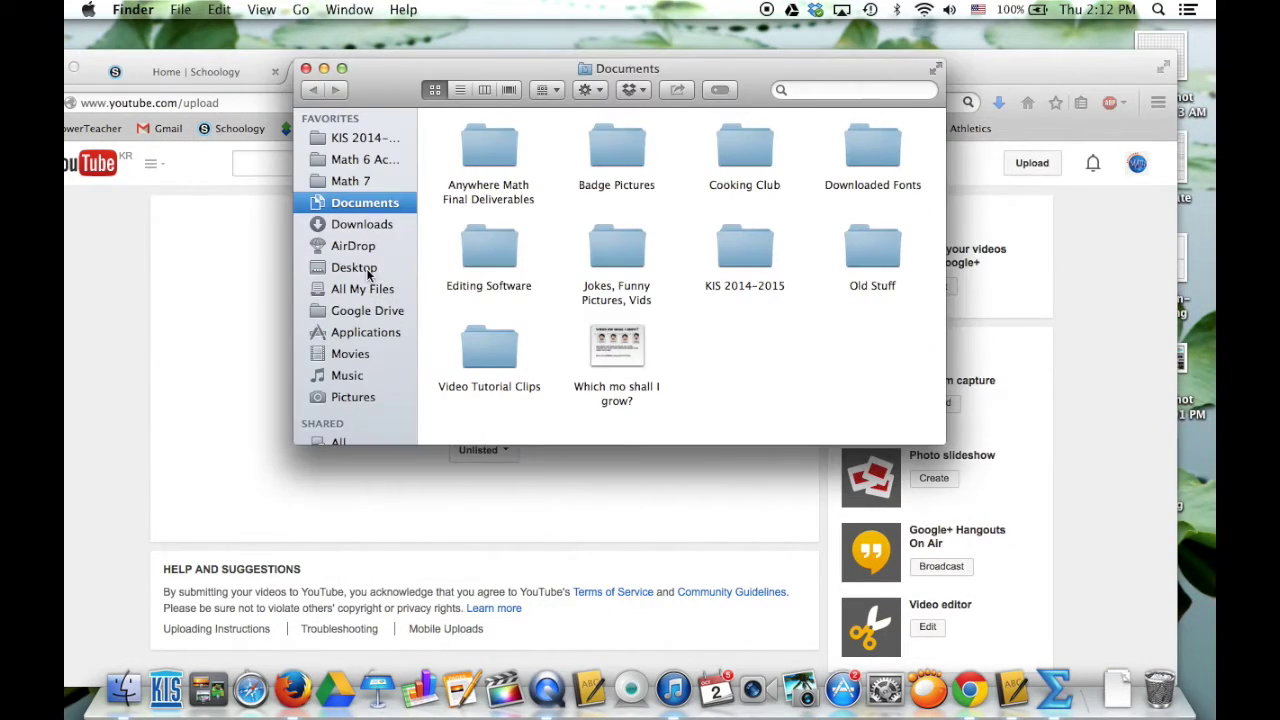
double_click(489, 359)
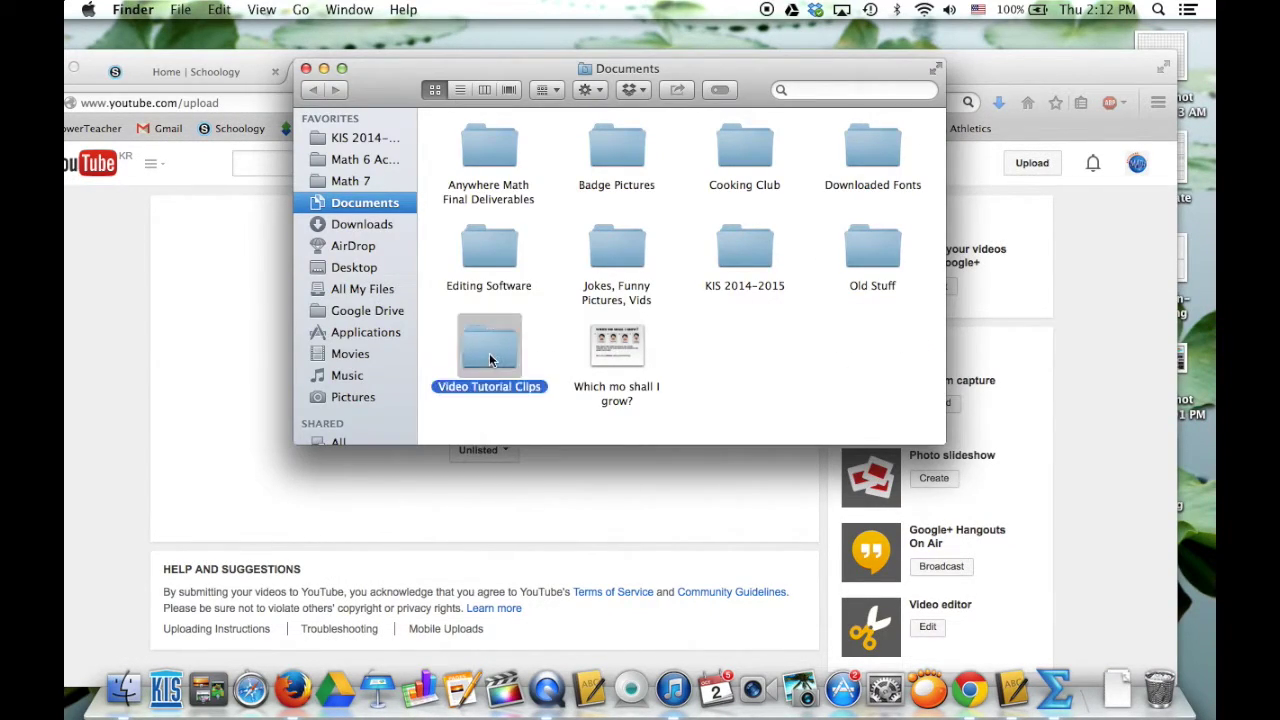
left_click_drag(537, 76, 902, 92)
left_click_drag(845, 162, 515, 291)
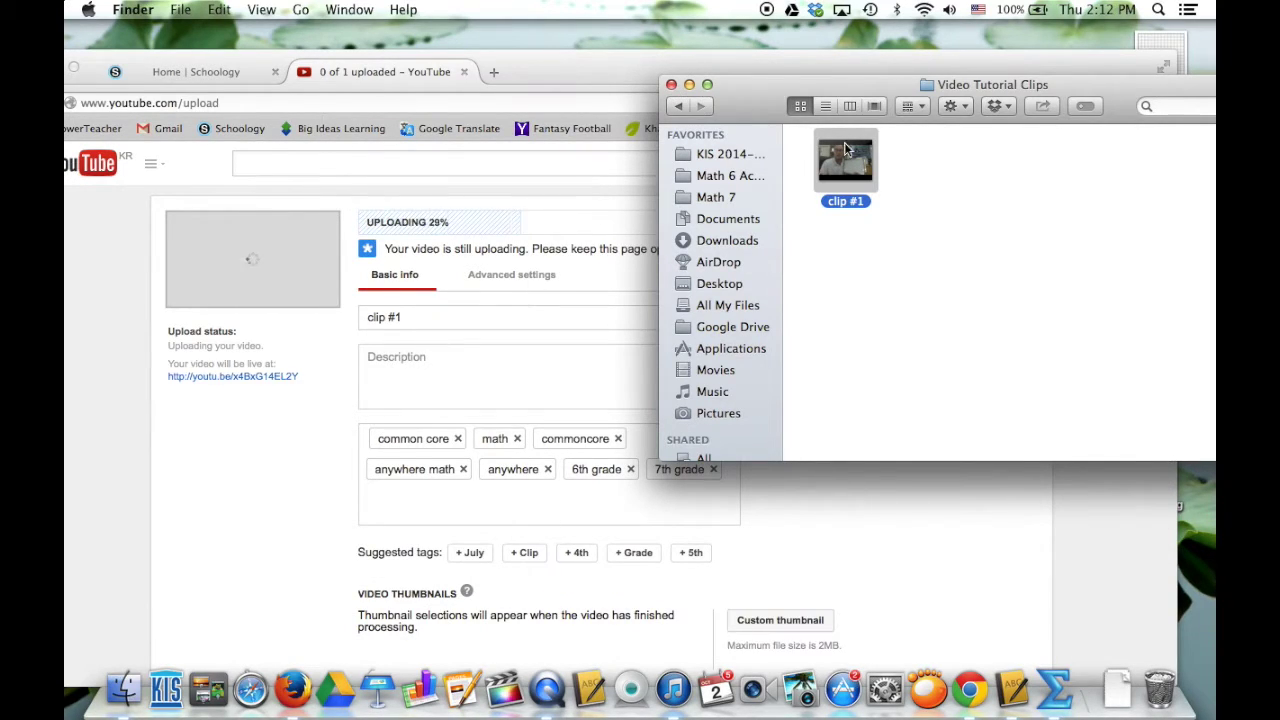
left_click(671, 85)
left_click_drag(670, 61, 709, 39)
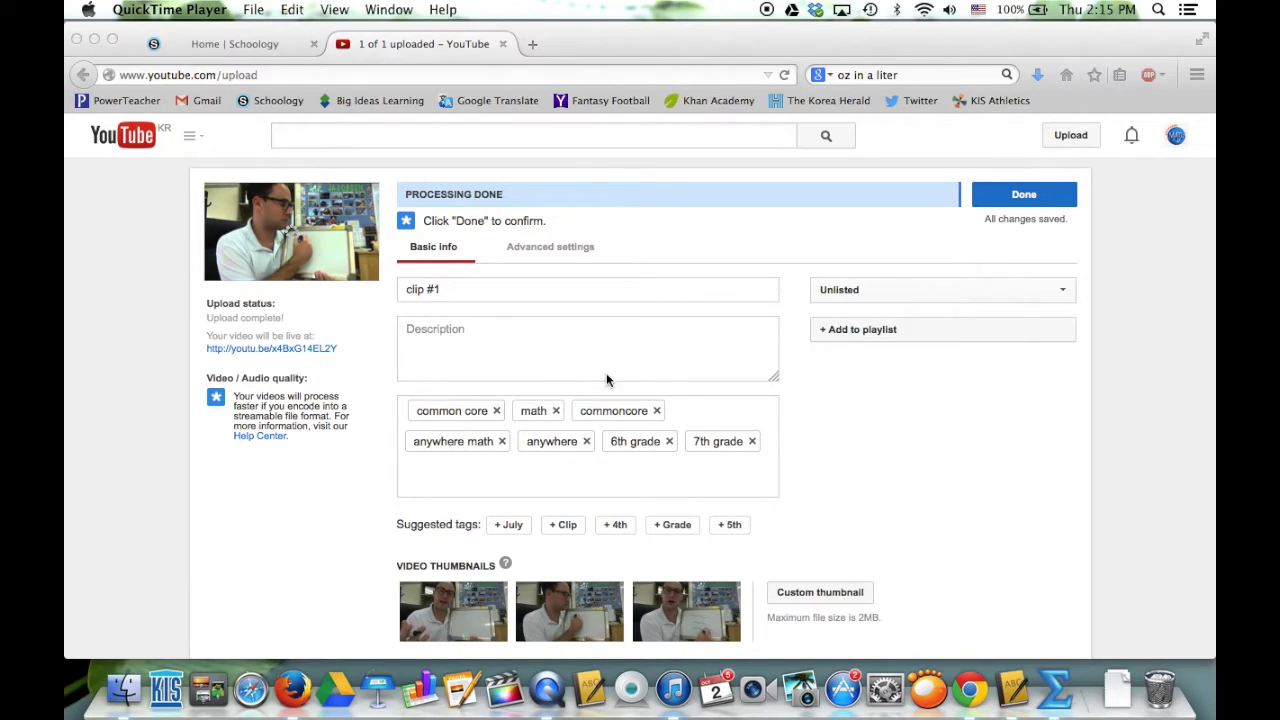
Step: Remove the tags 7th grade, 6th grade, commoncore, anywhere math, anywhere, math, common core, then finish with Done
left_click(751, 440)
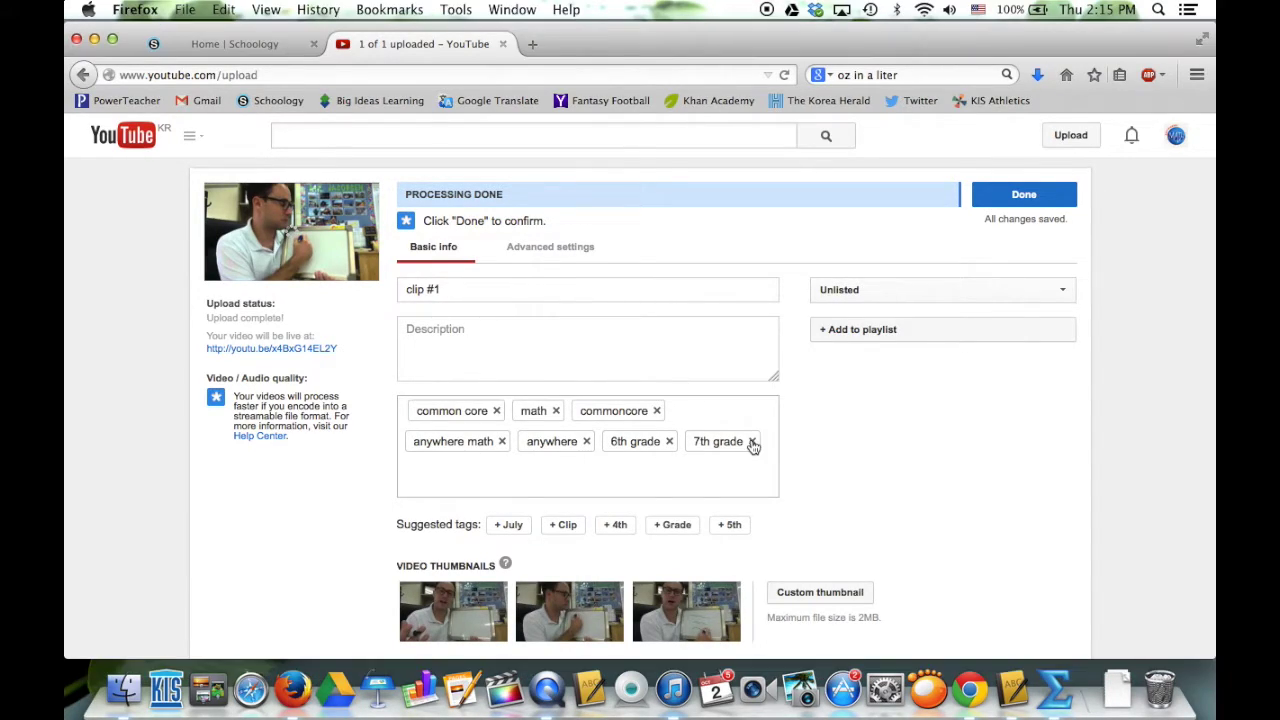
left_click(753, 443)
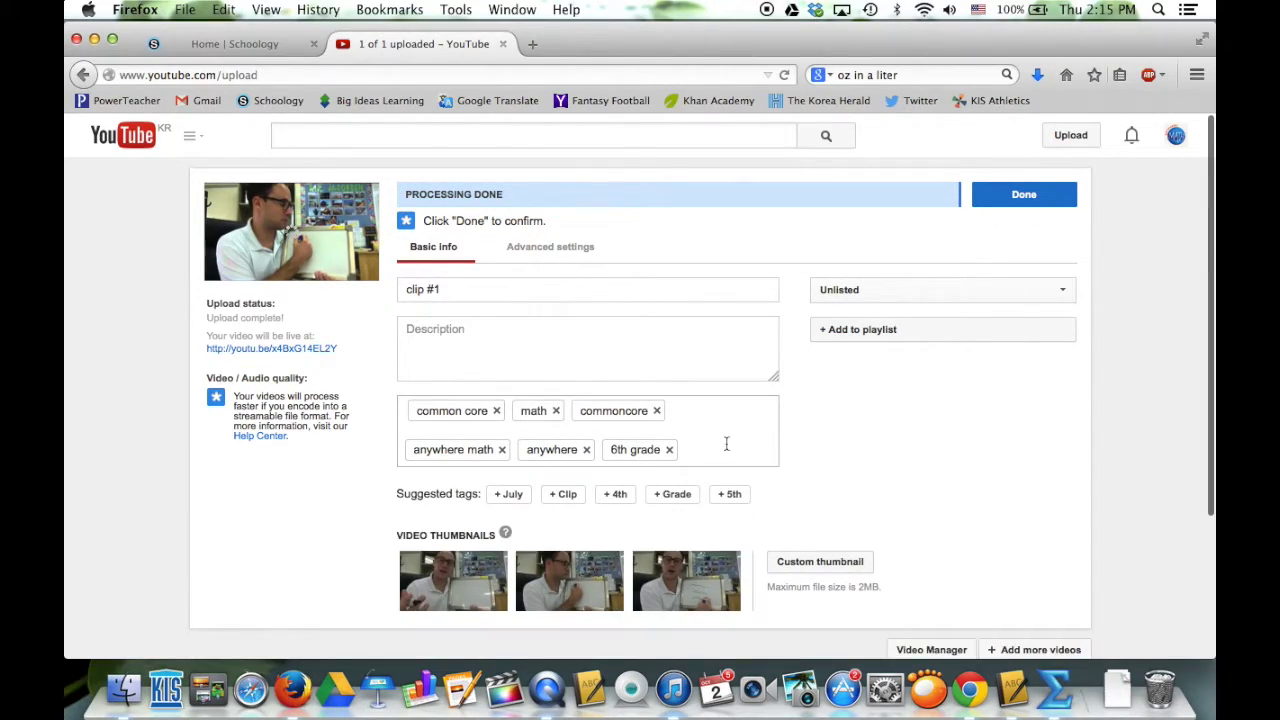
left_click(670, 450)
left_click(657, 411)
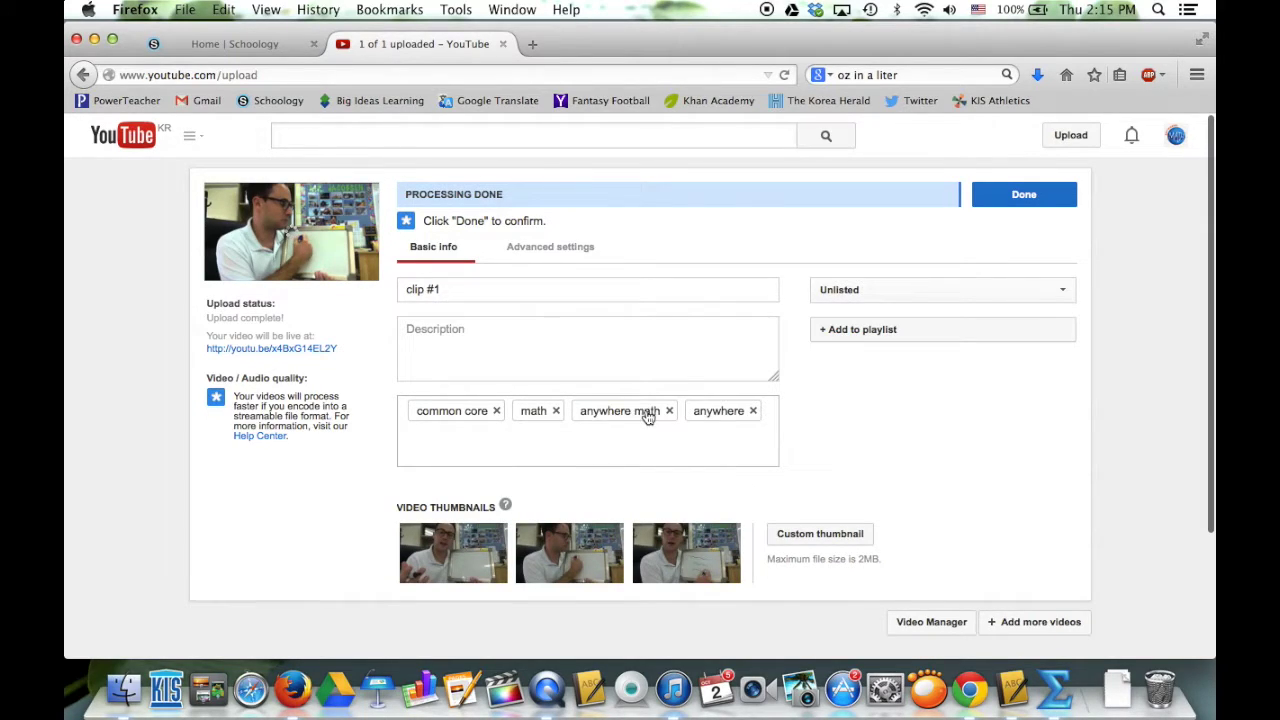
left_click(672, 412)
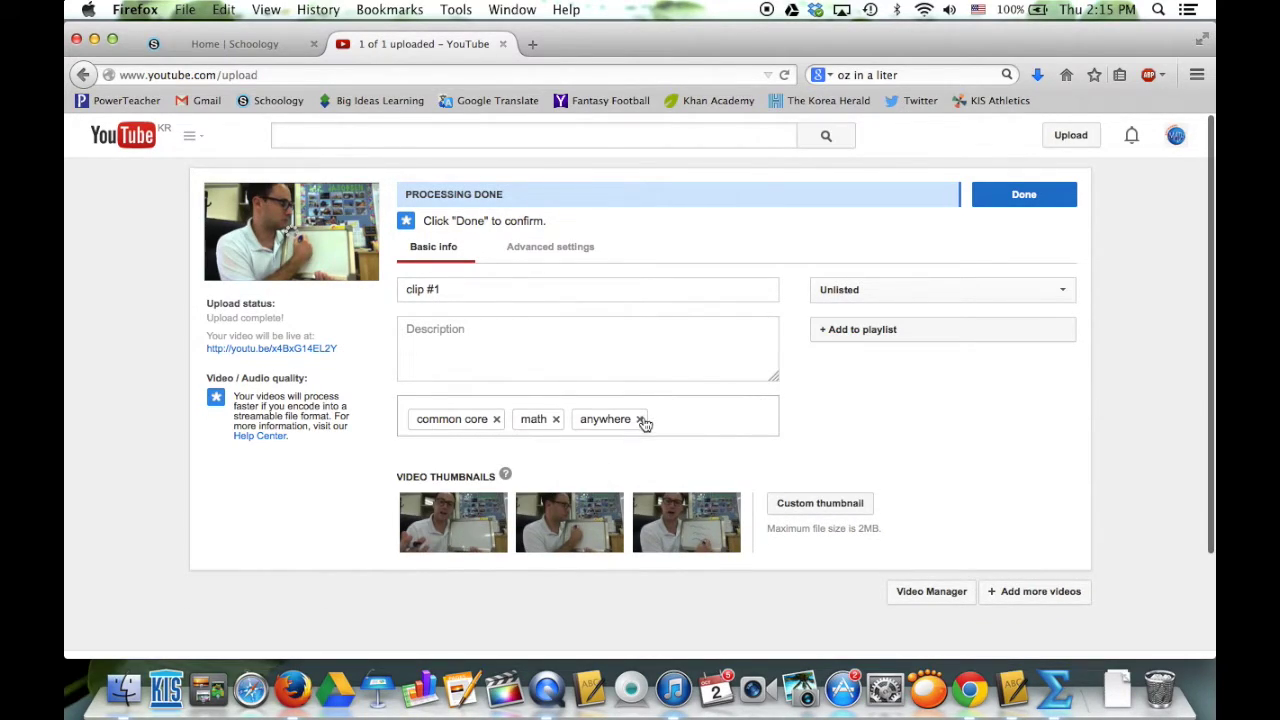
left_click(644, 419)
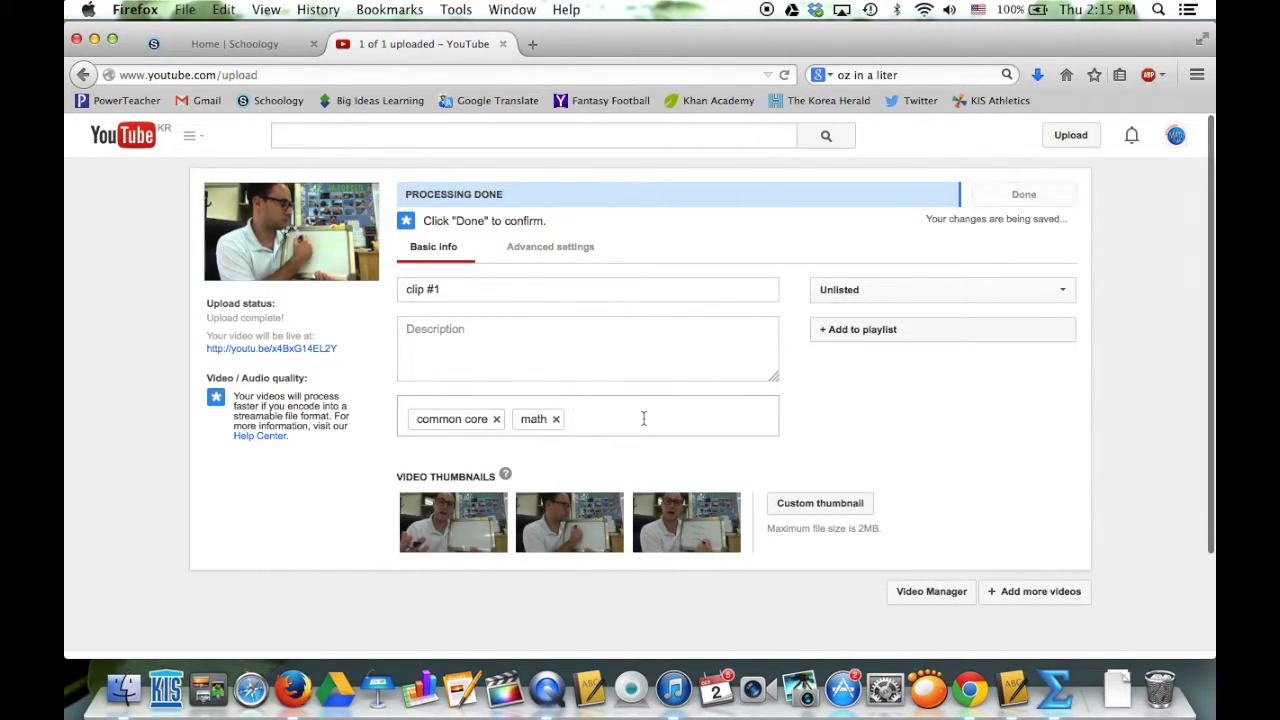
left_click(556, 421)
left_click(496, 420)
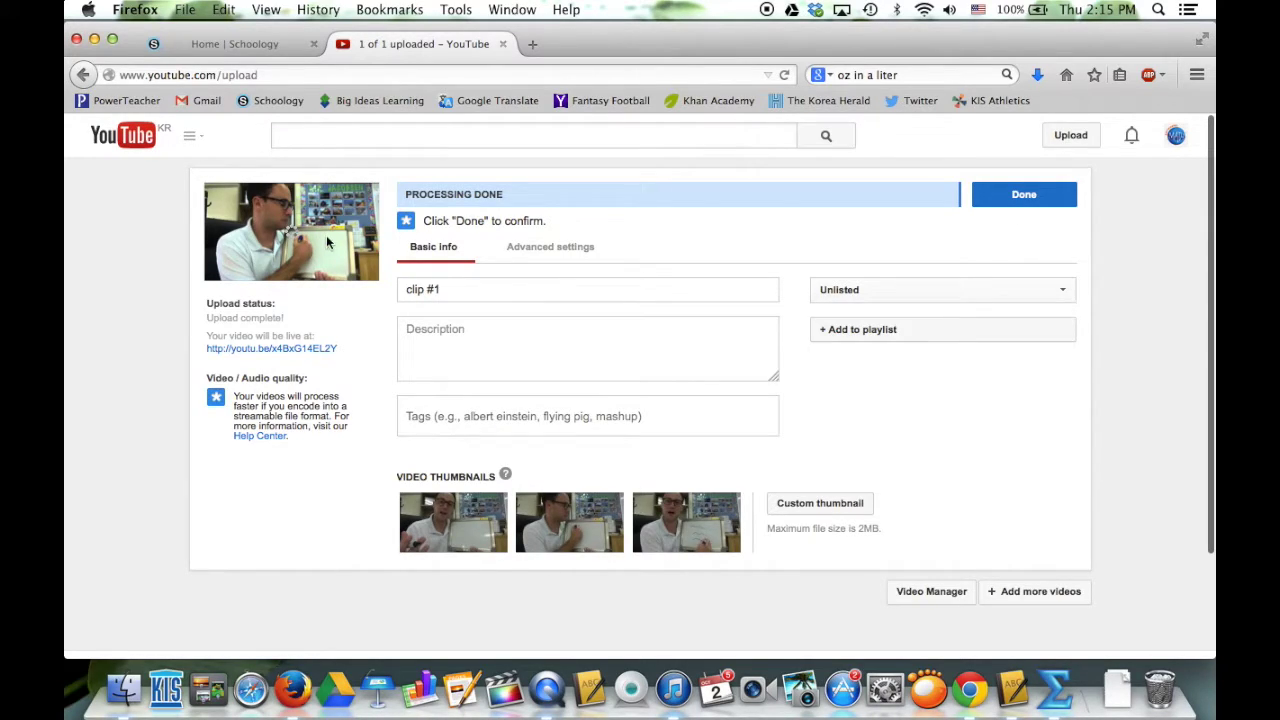
mouse_move(423, 503)
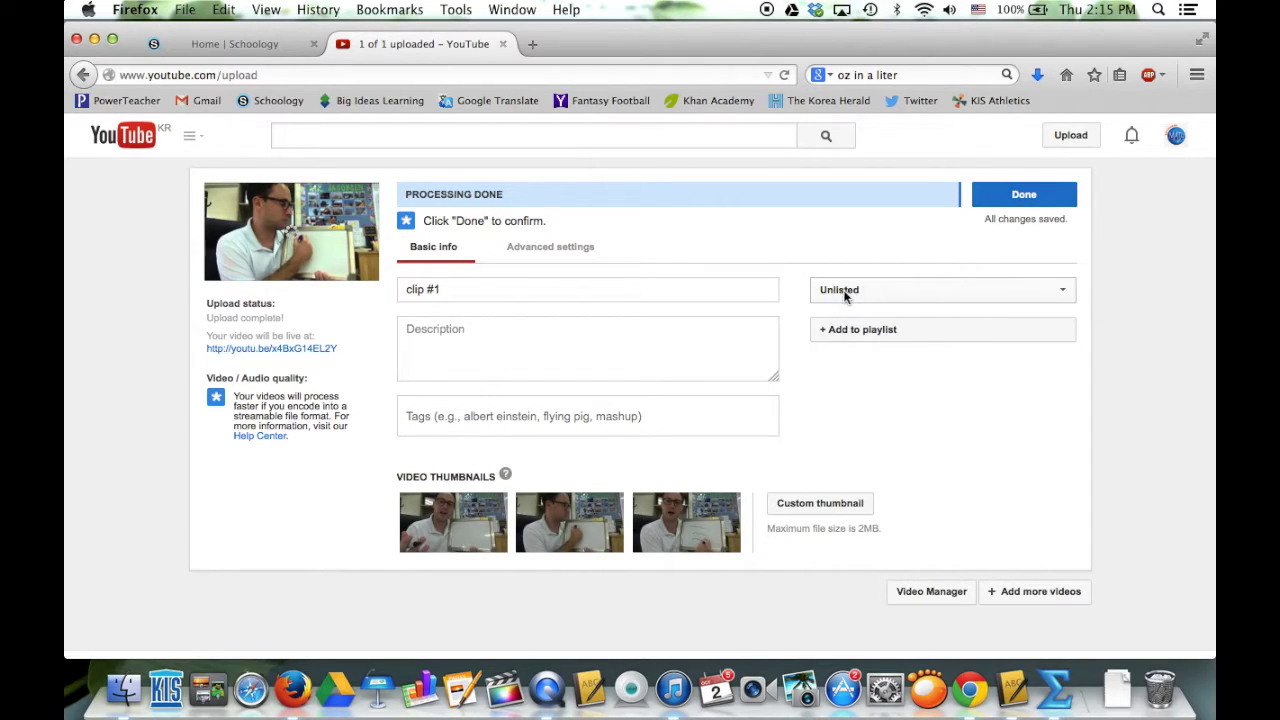
left_click(1023, 194)
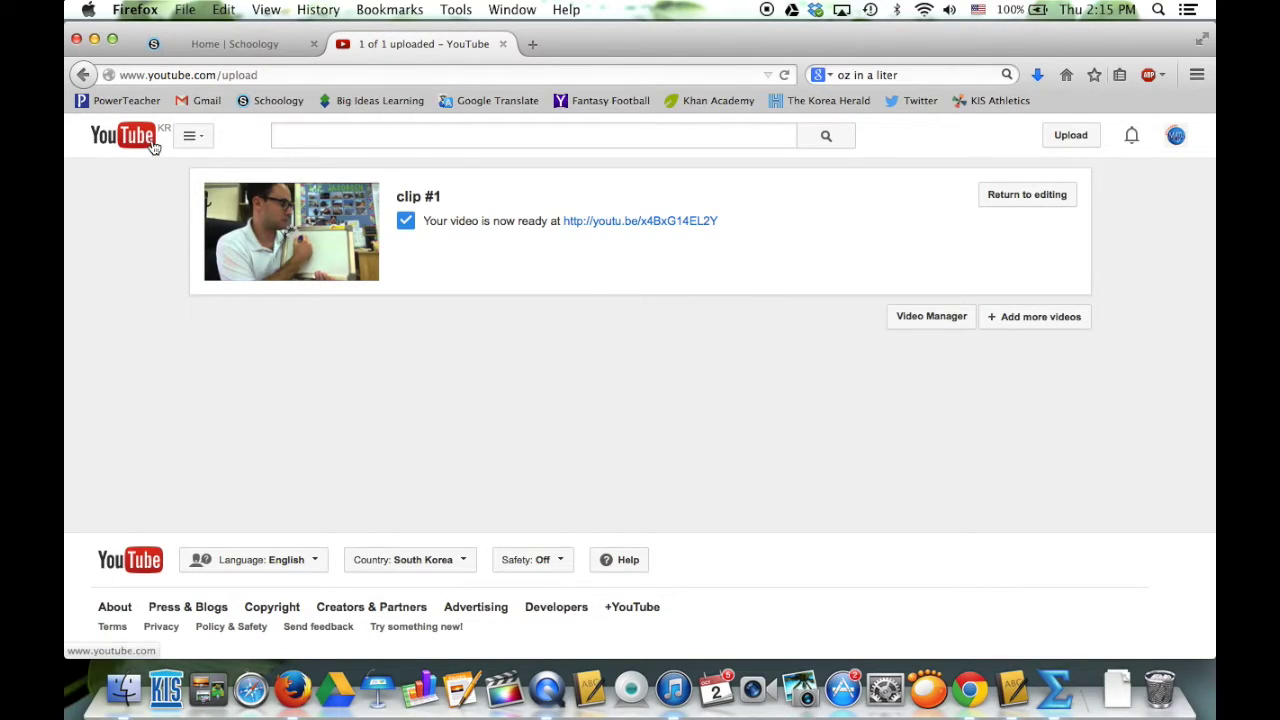
Step: View the uploaded videos in Video Manager, then open the Creator Studio Audio Library
left_click(924, 318)
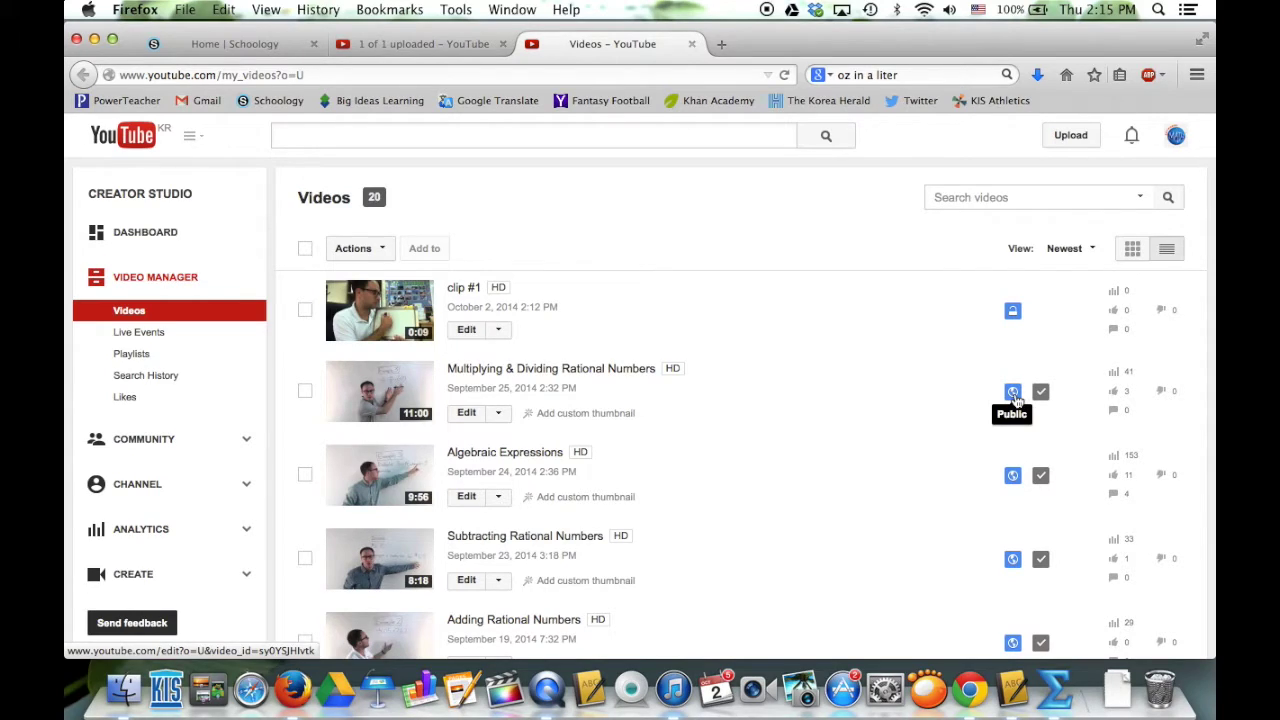
scroll(645, 357, "down", 1)
scroll(645, 357, "down", 2)
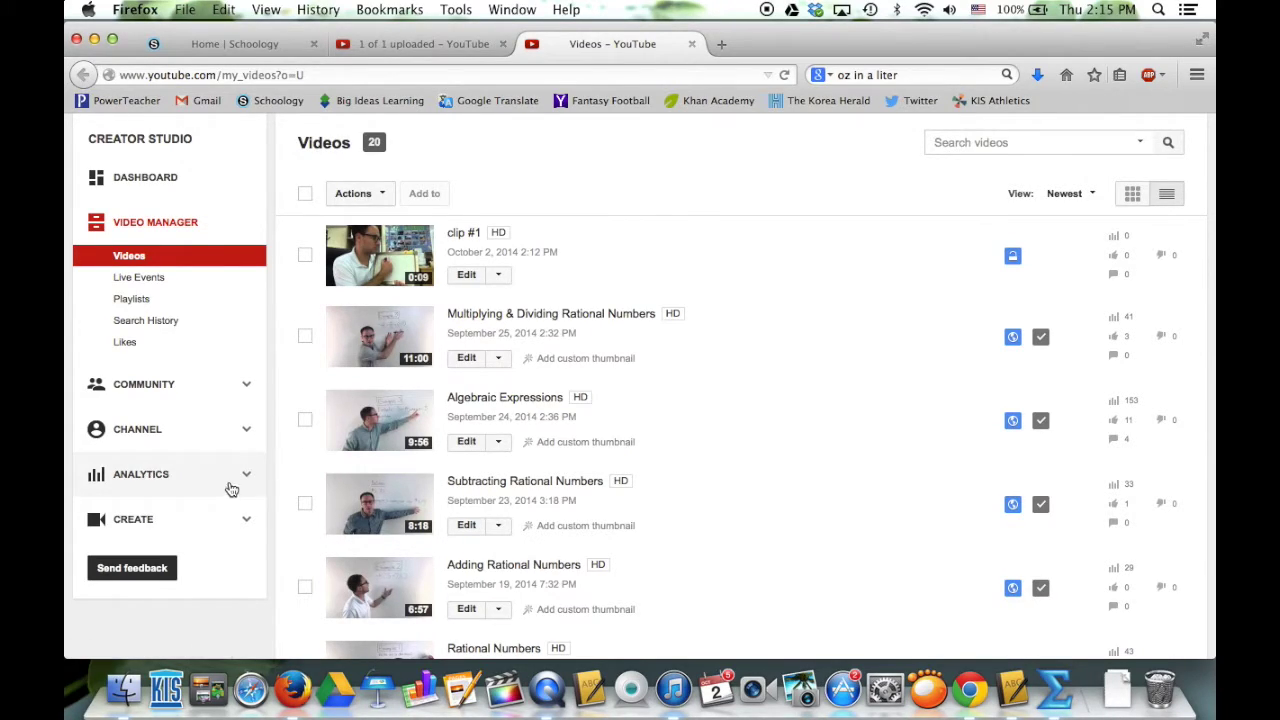
left_click(140, 525)
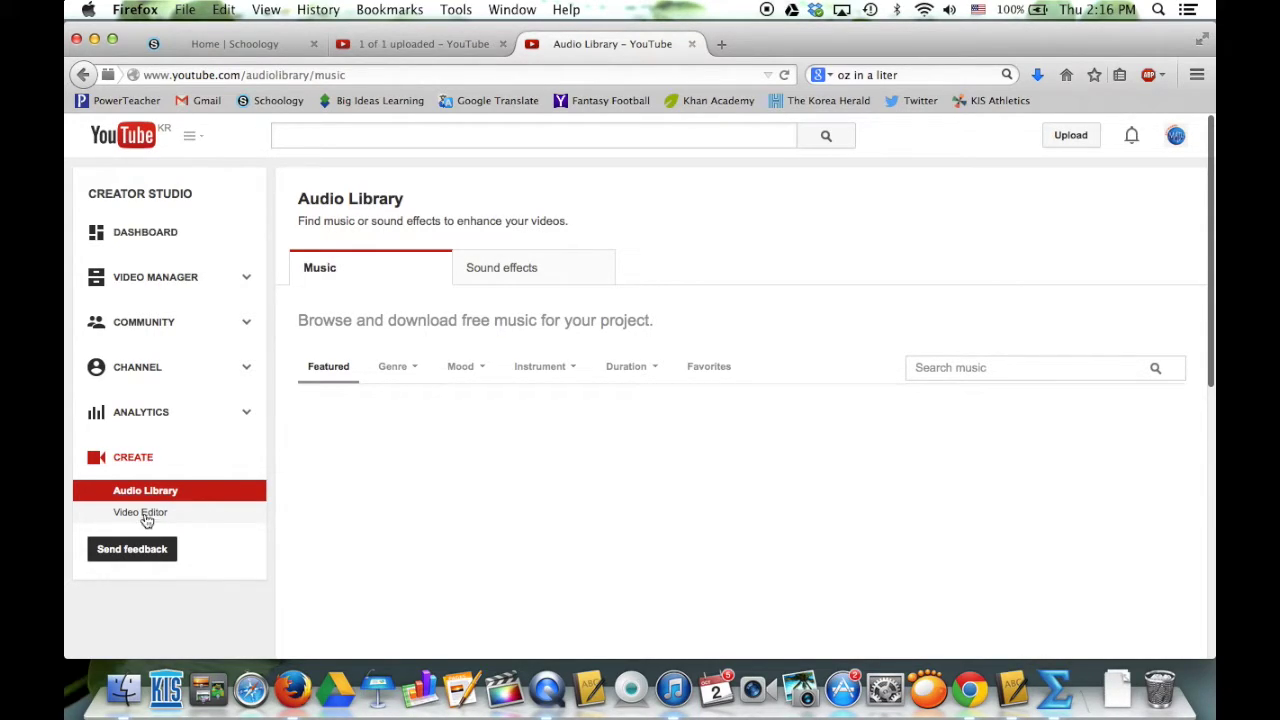
Step: Open the Video Editor on the My Edited Video project with clip #1 listed
left_click(144, 515)
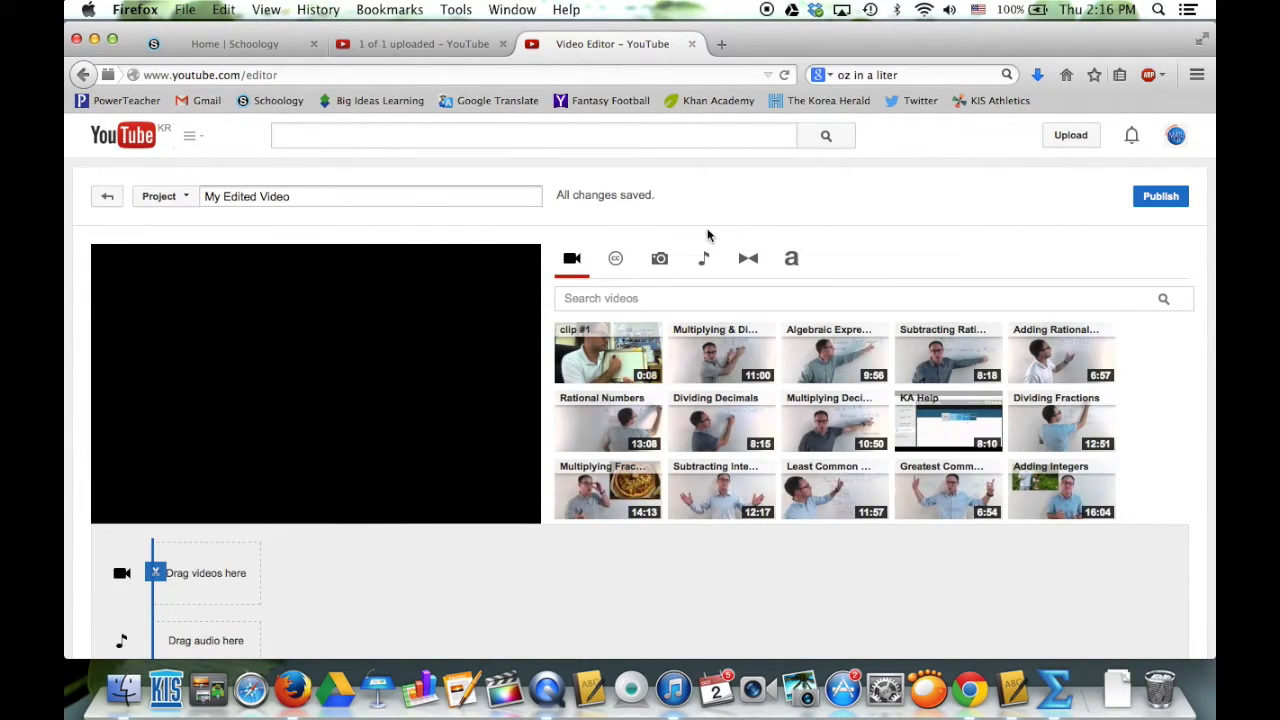
scroll(705, 233, "down", 2)
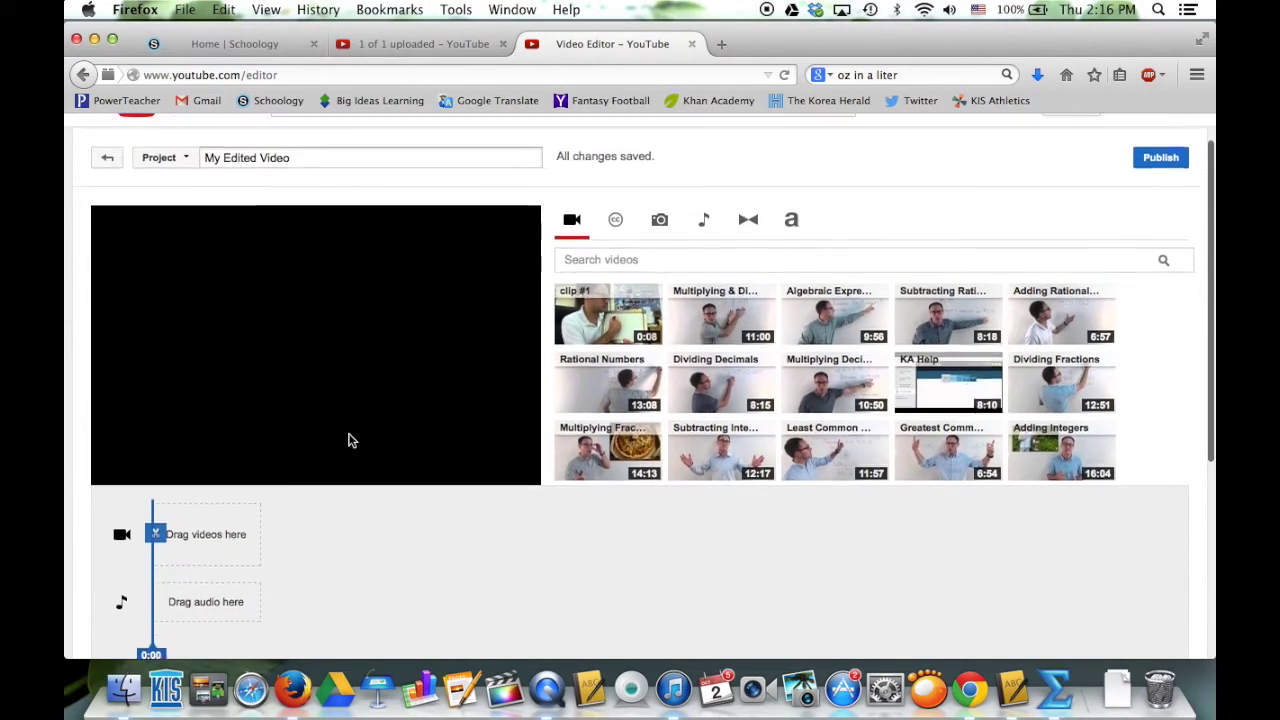
scroll(349, 440, "up", 1)
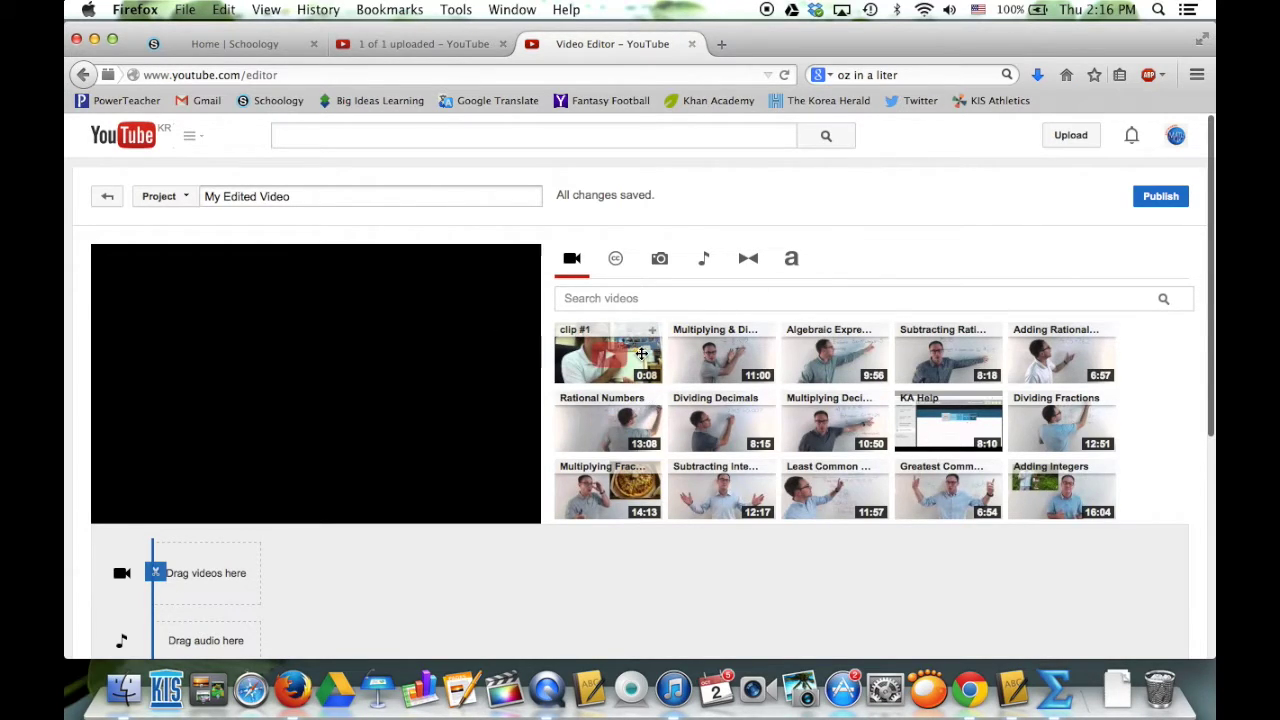
Step: Place clip #1 on the editor timeline and turn on Auto-fix under Quick fixes
left_click_drag(641, 354, 215, 571)
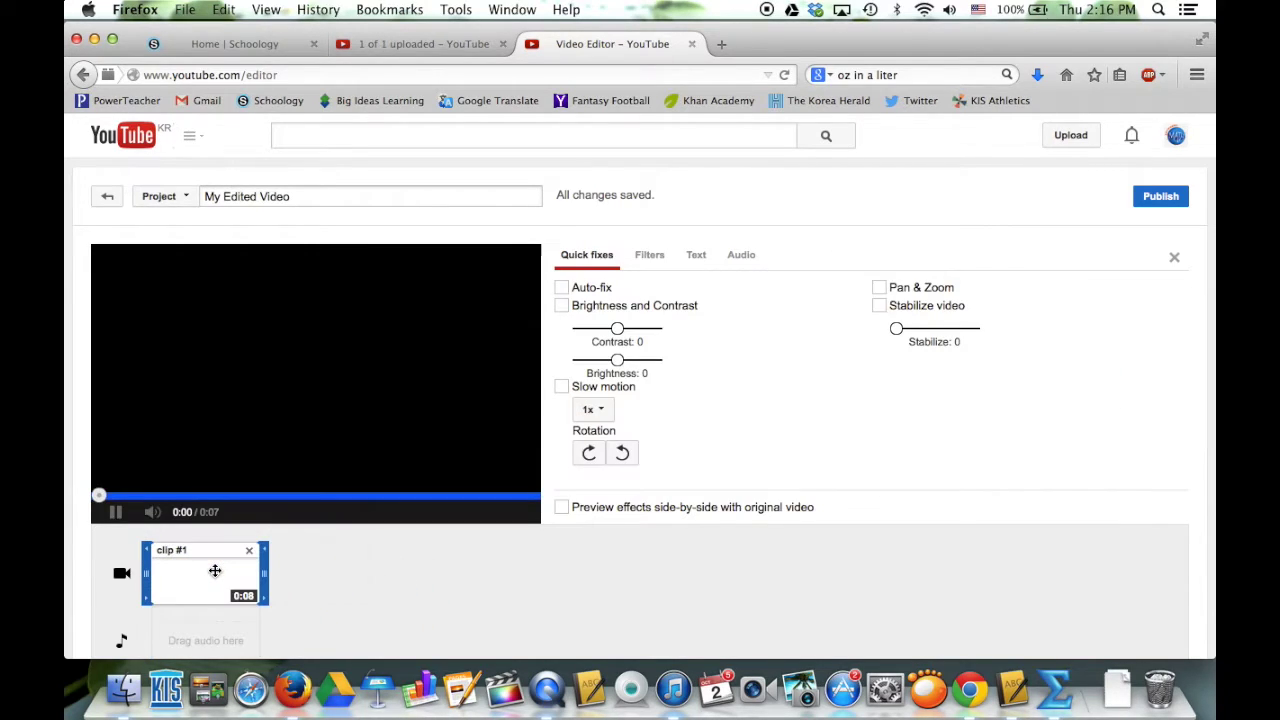
scroll(434, 571, "down", 2)
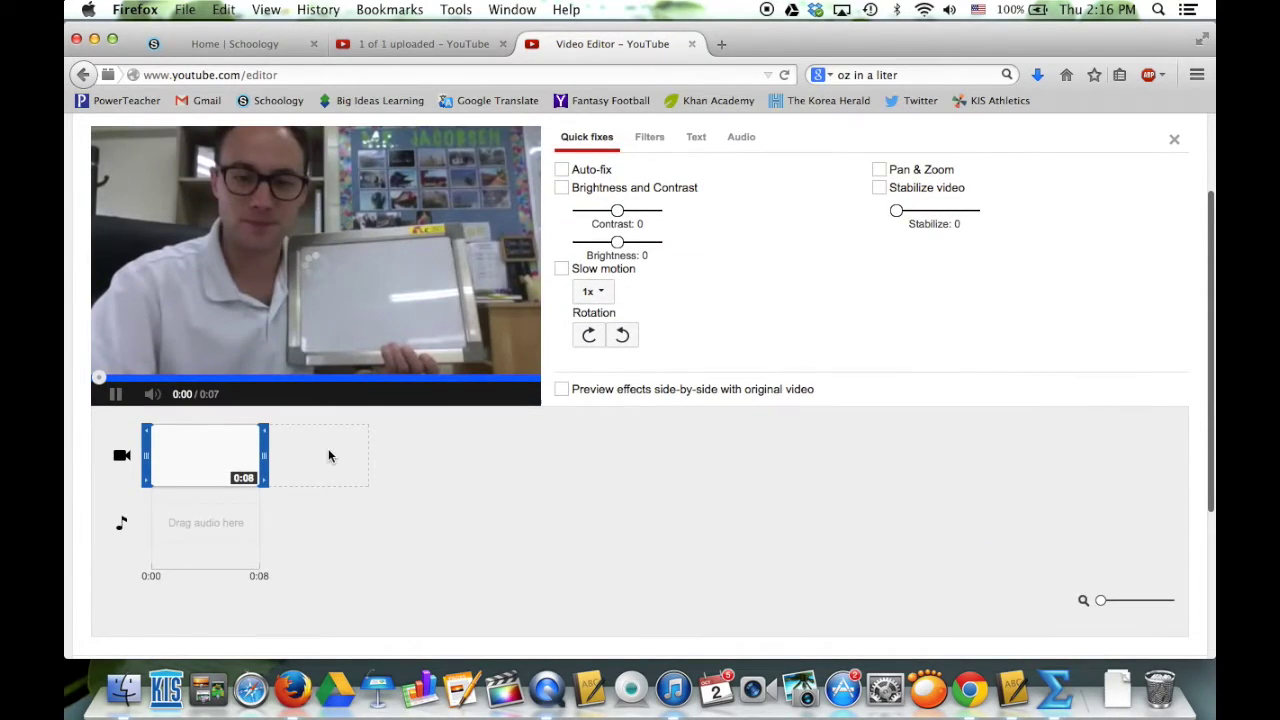
scroll(410, 453, "up", 1)
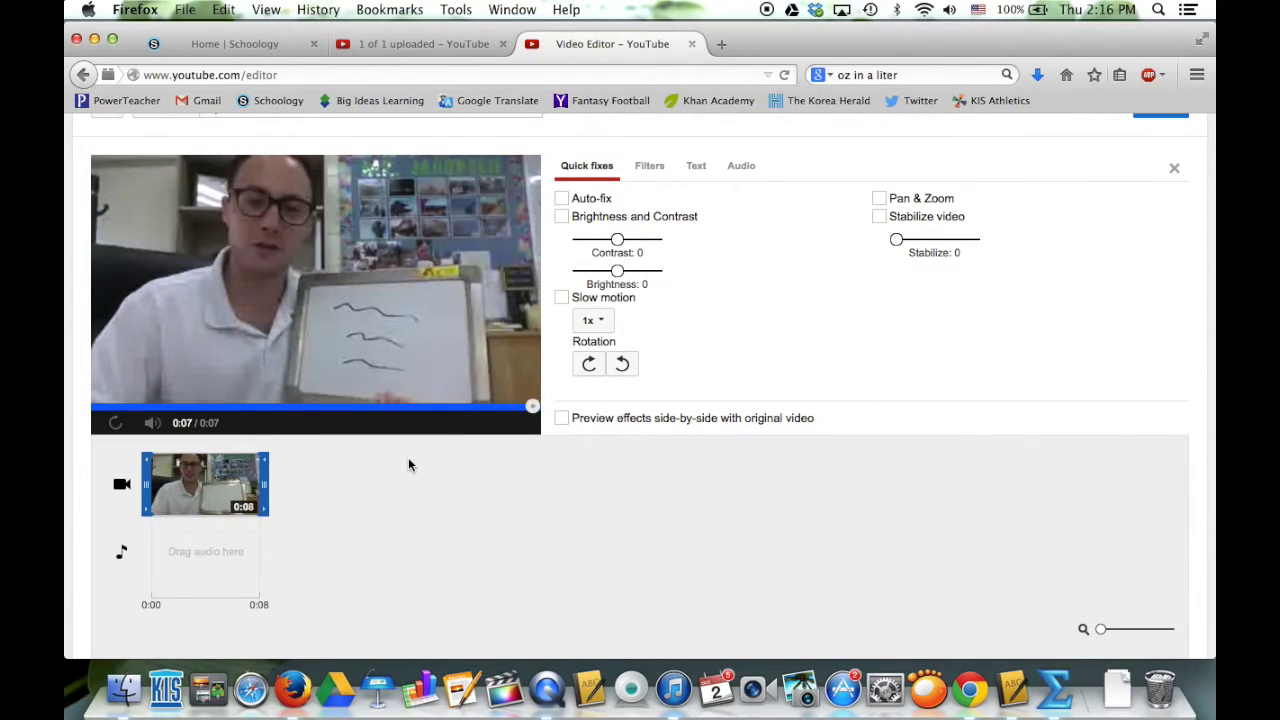
scroll(454, 478, "up", 1)
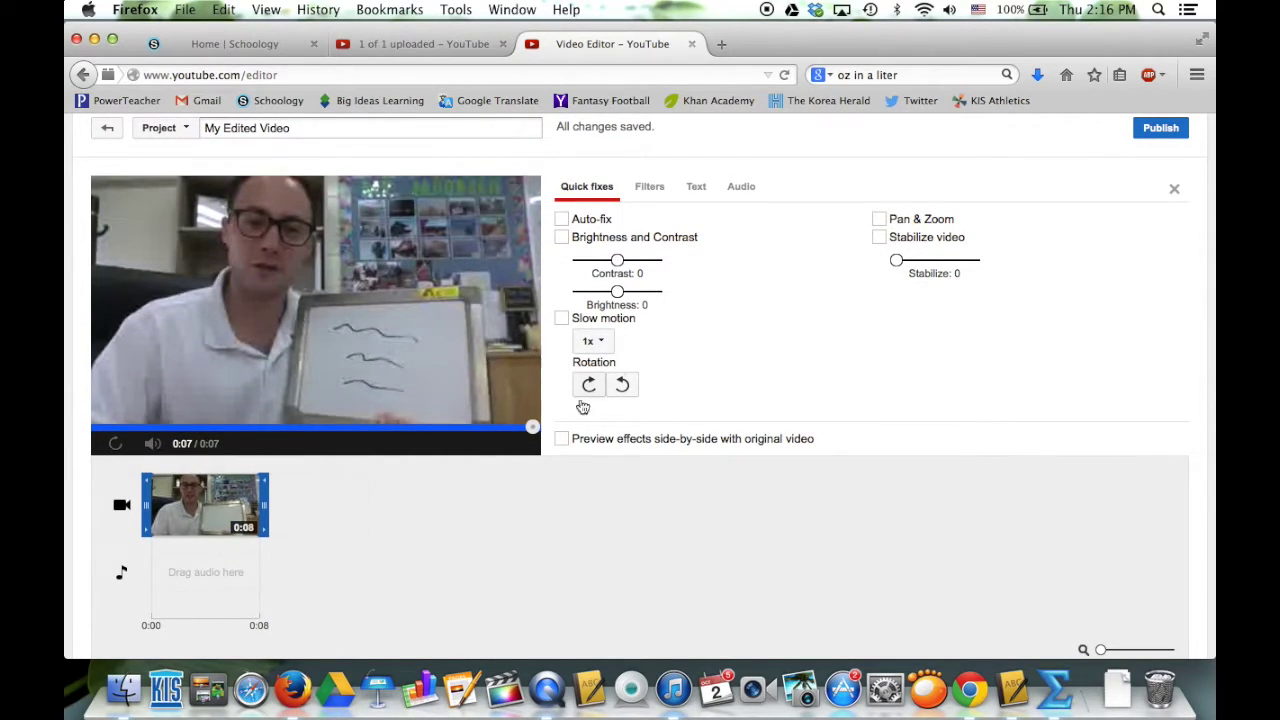
left_click(563, 221)
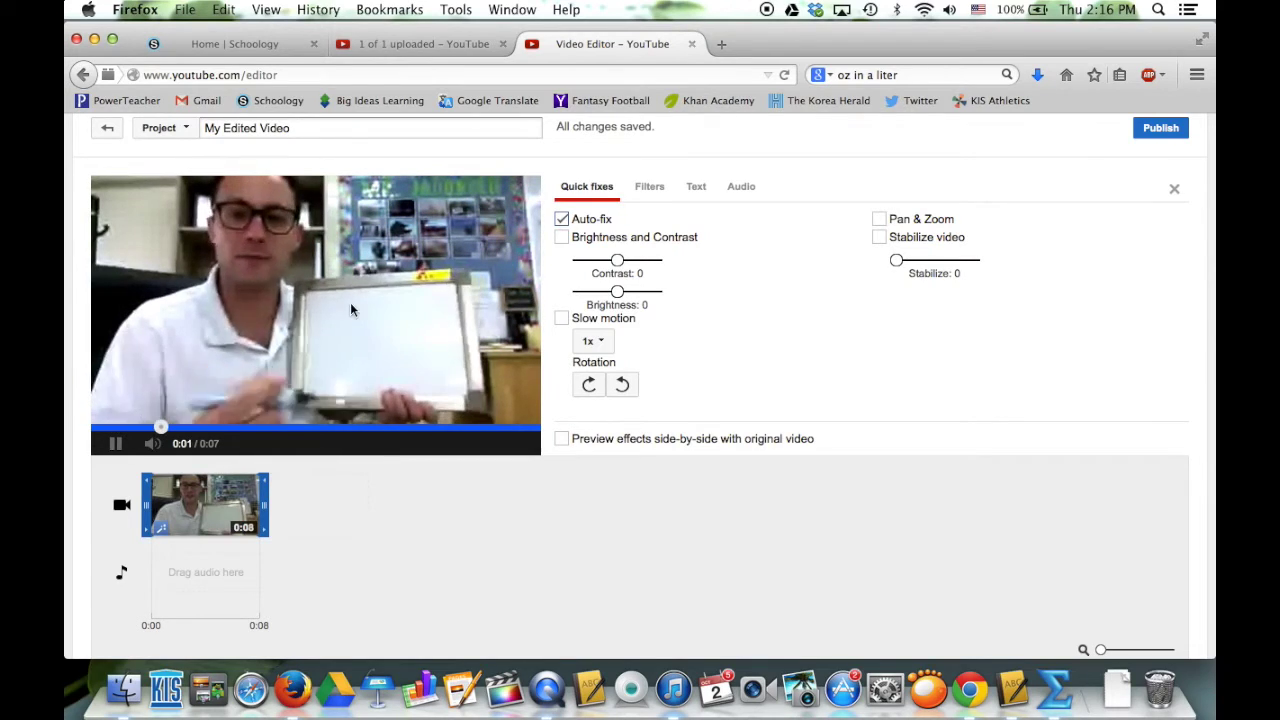
left_click(115, 443)
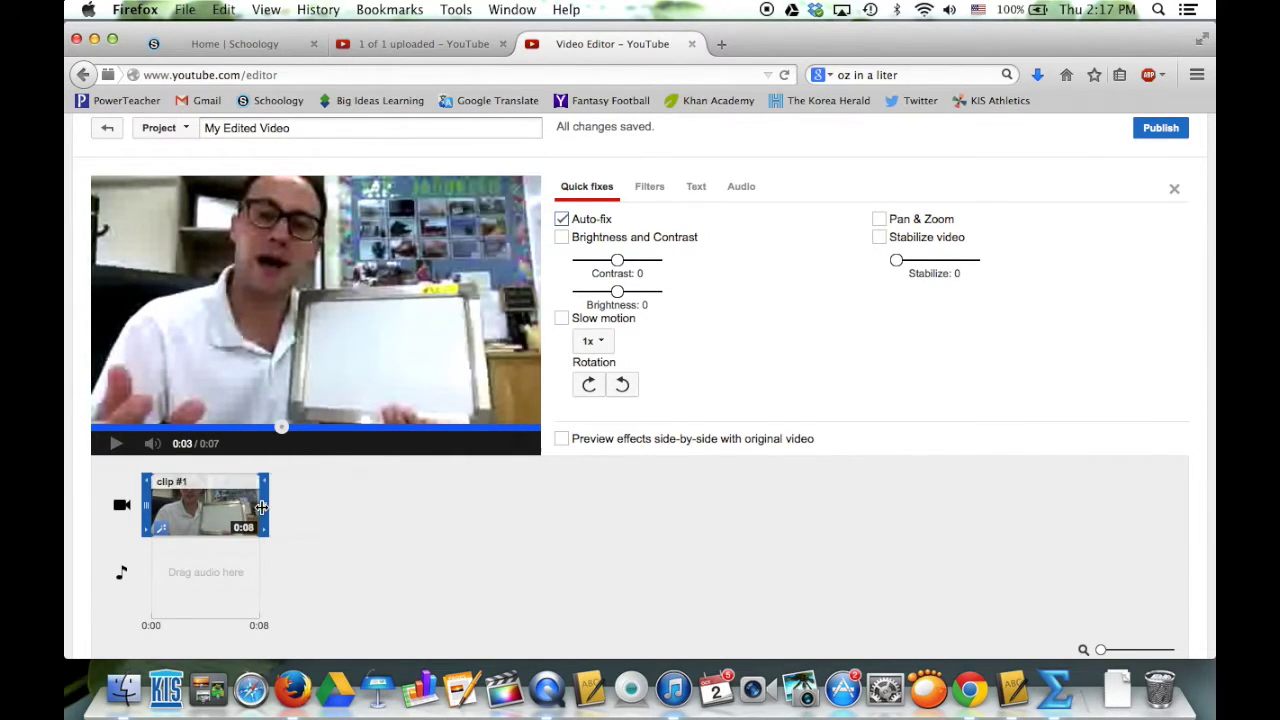
left_click_drag(260, 507, 241, 512)
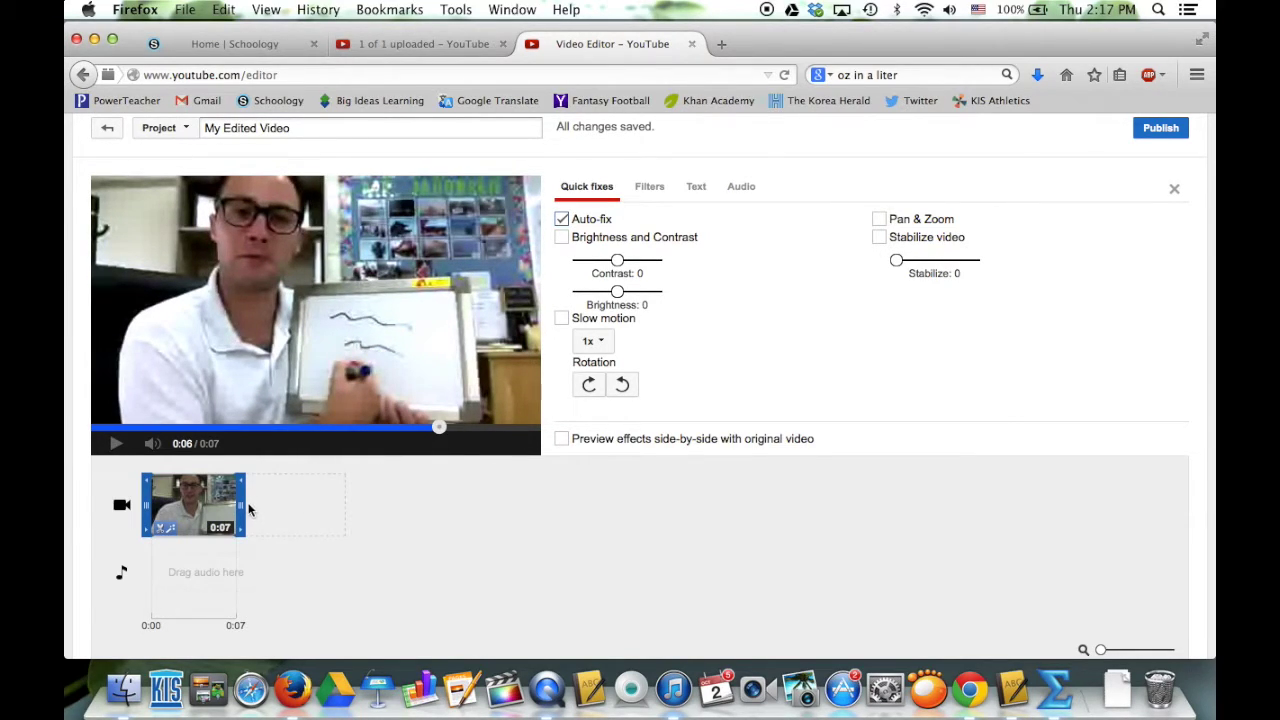
left_click_drag(249, 510, 268, 505)
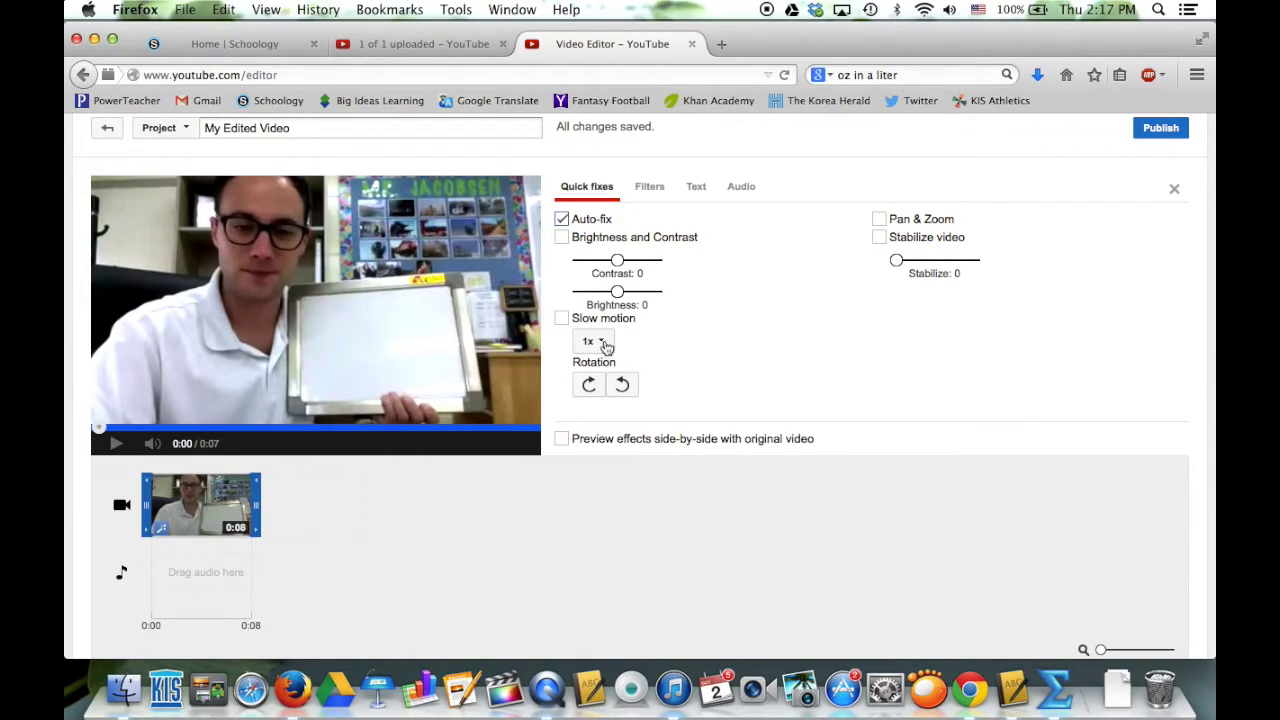
Step: Show the clip's Text settings and select the placeholder in the Text field
scroll(735, 265, "up", 1)
scroll(735, 265, "up", 1)
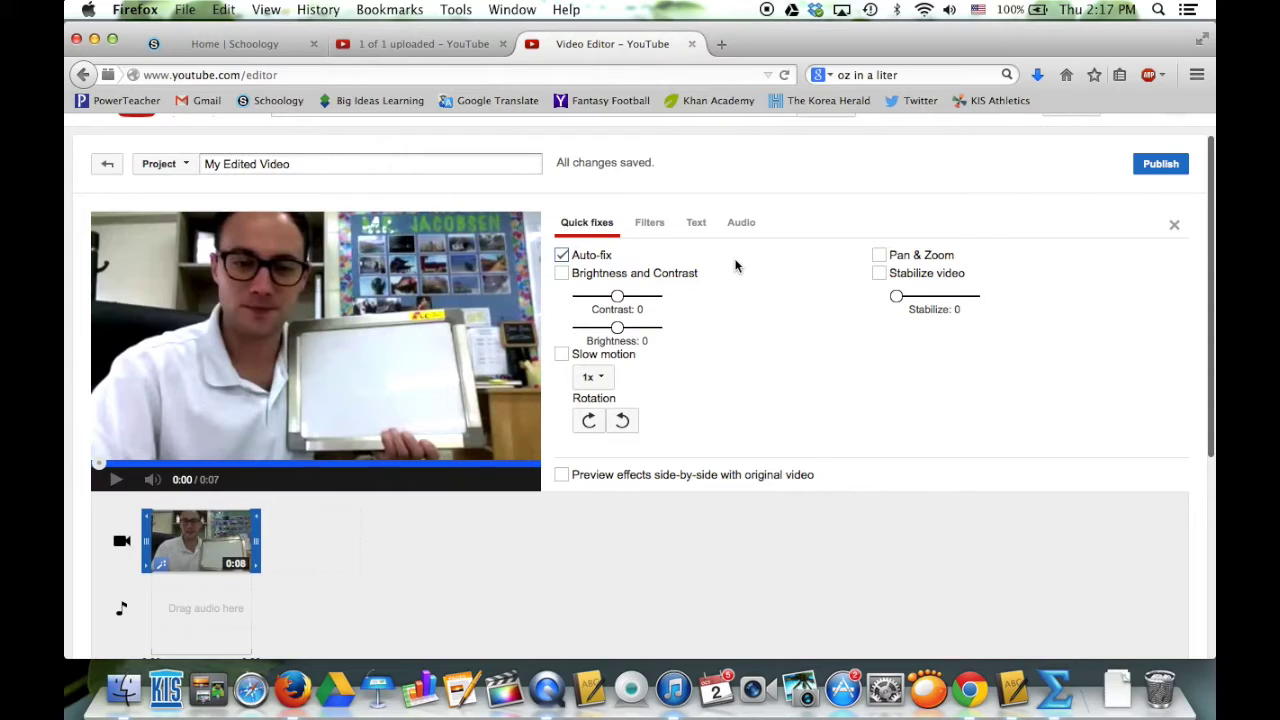
left_click(696, 222)
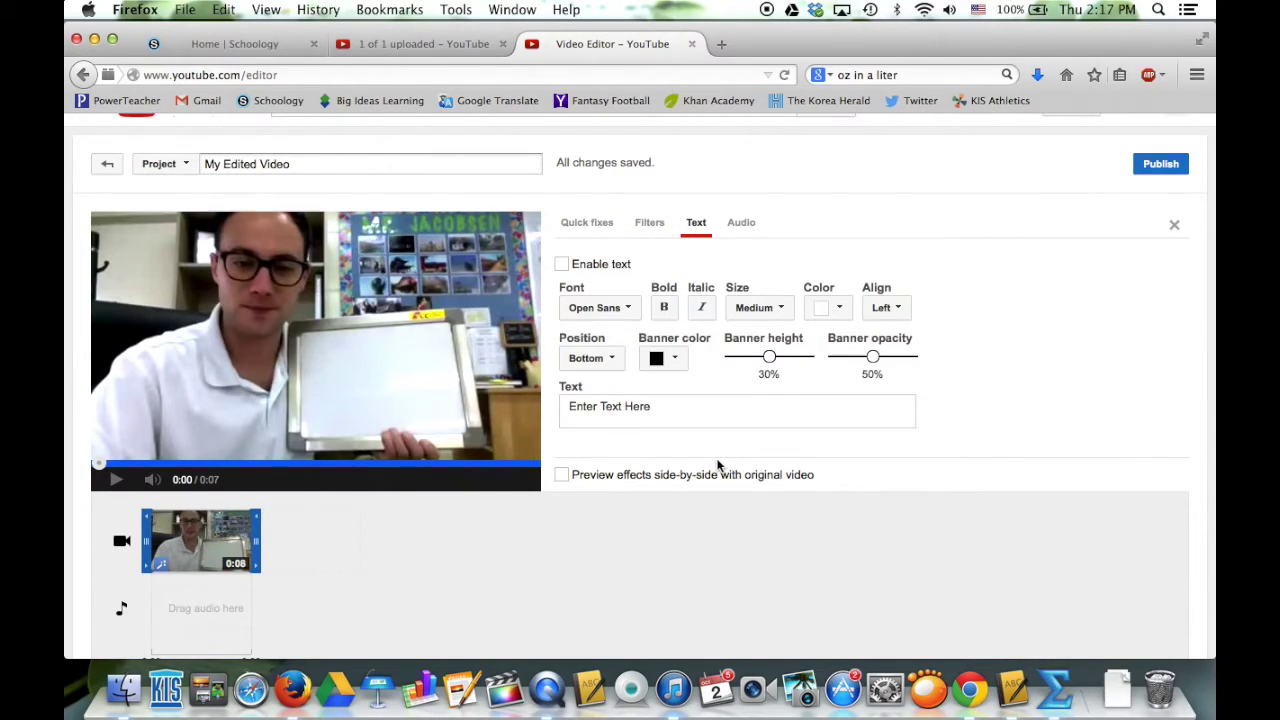
scroll(717, 465, "up", 1)
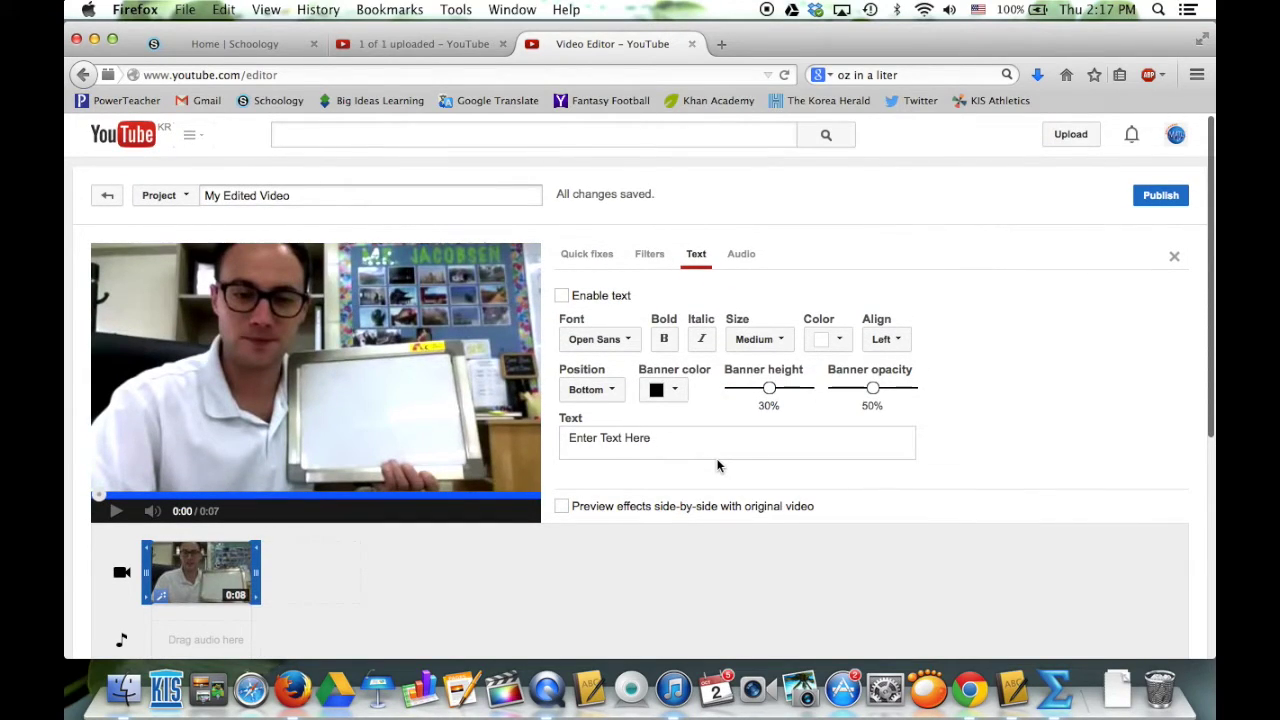
scroll(717, 465, "down", 3)
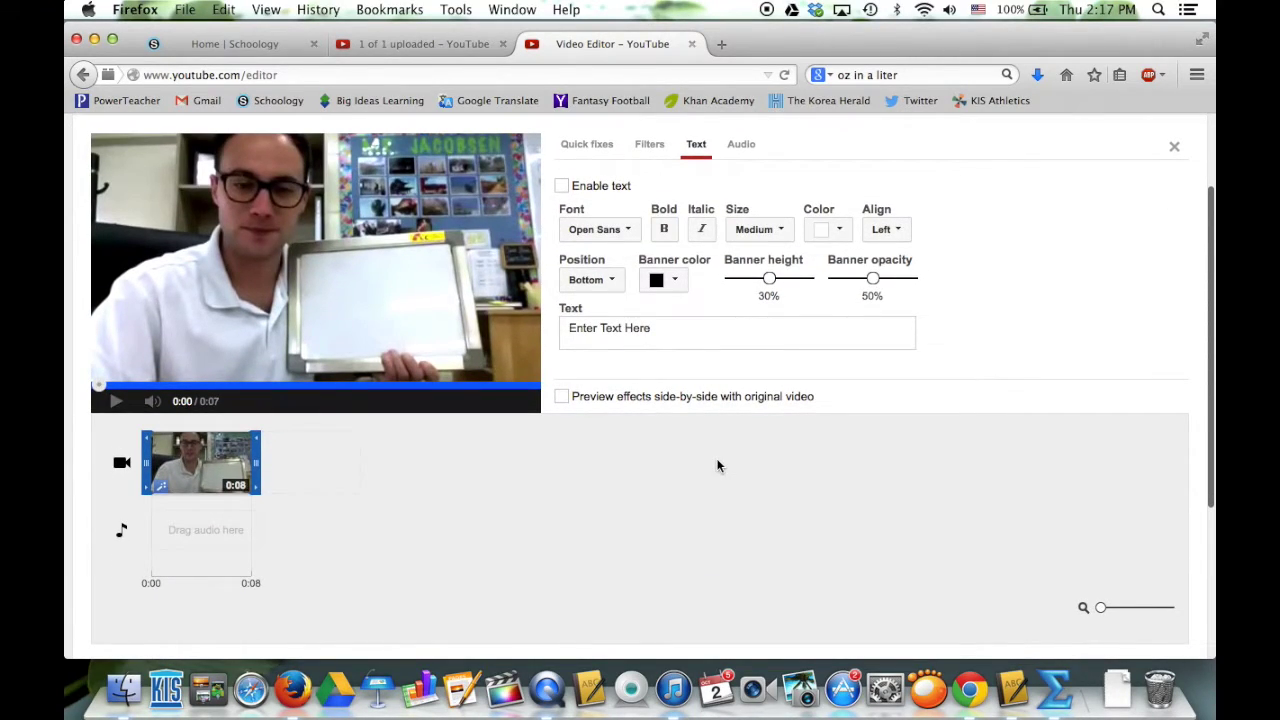
scroll(717, 465, "up", 1)
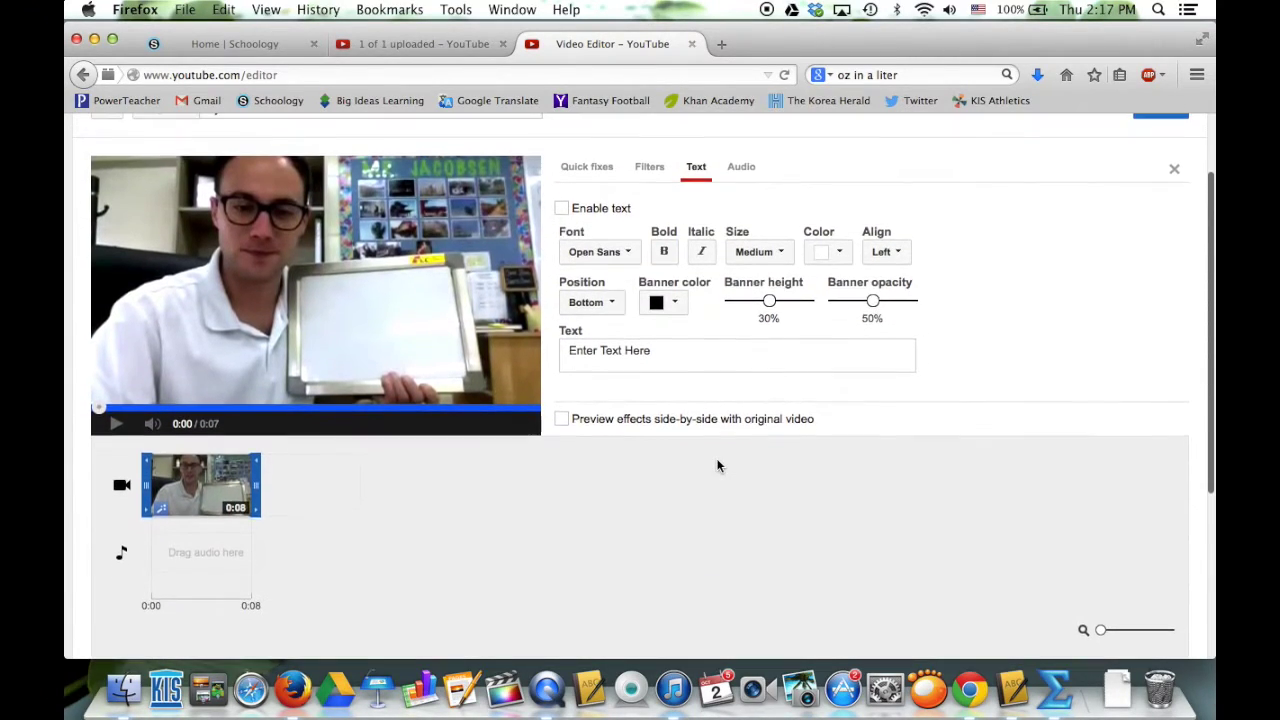
left_click(641, 352)
key("shift+alt+Left")
key("shift+alt+Left")
key("shift+alt+Left")
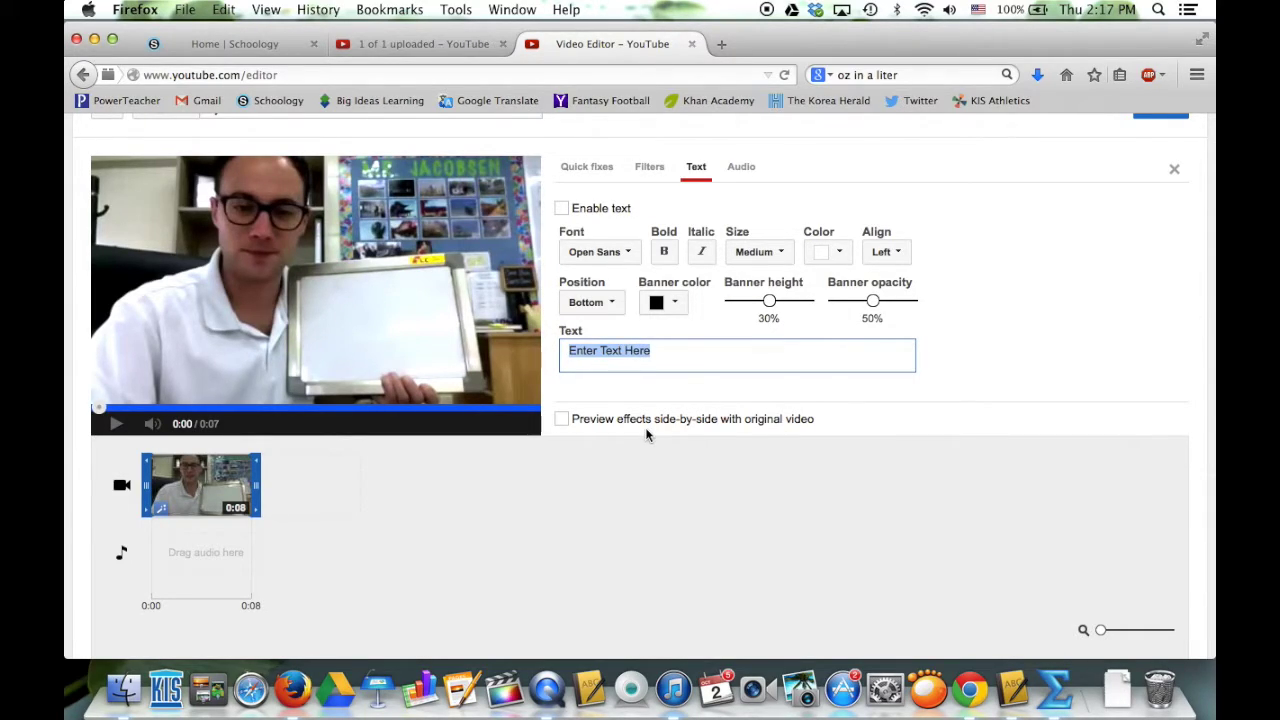
Step: Deselect the clip to return to the video library beside the preview
scroll(646, 429, "up", 3)
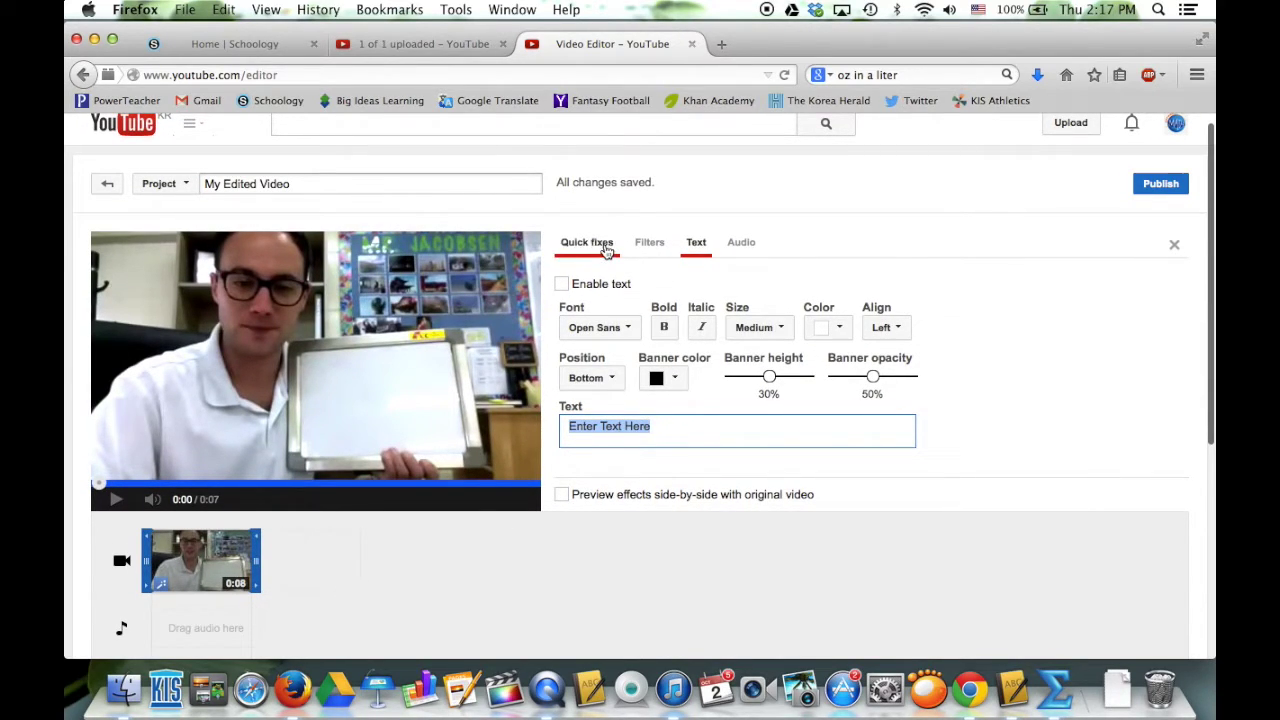
scroll(605, 250, "up", 1)
scroll(605, 250, "down", 3)
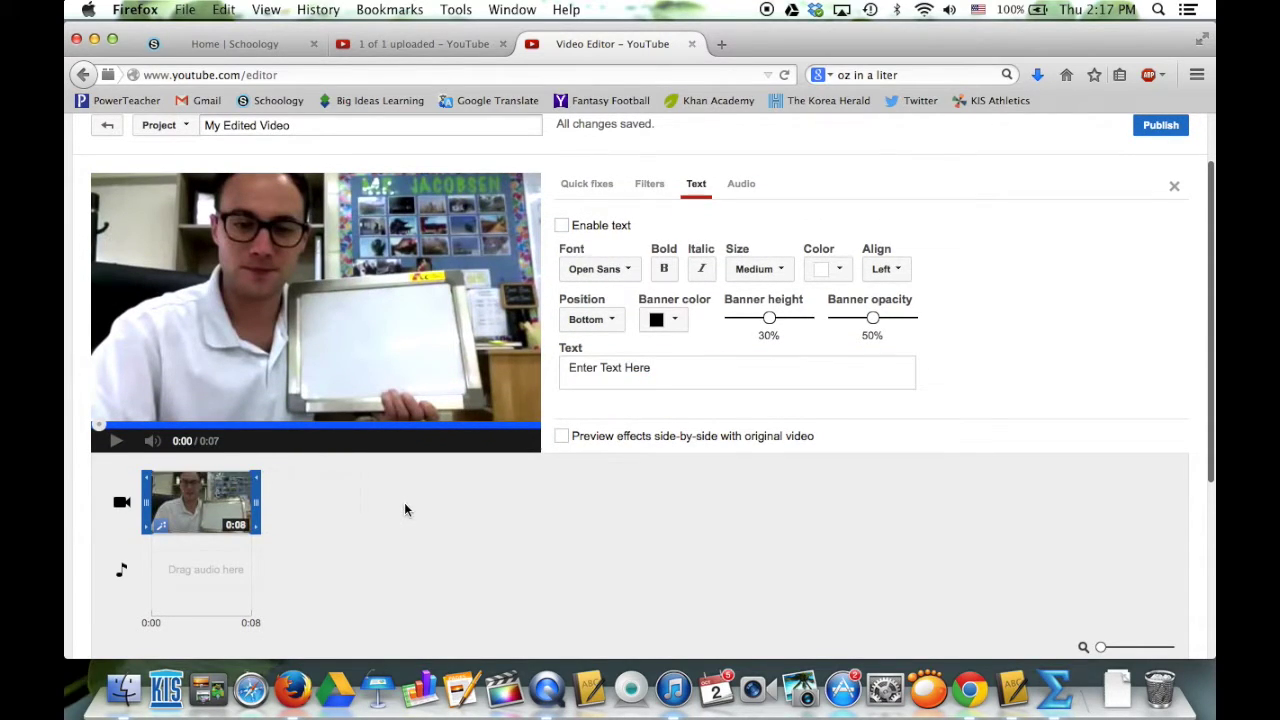
left_click(404, 510)
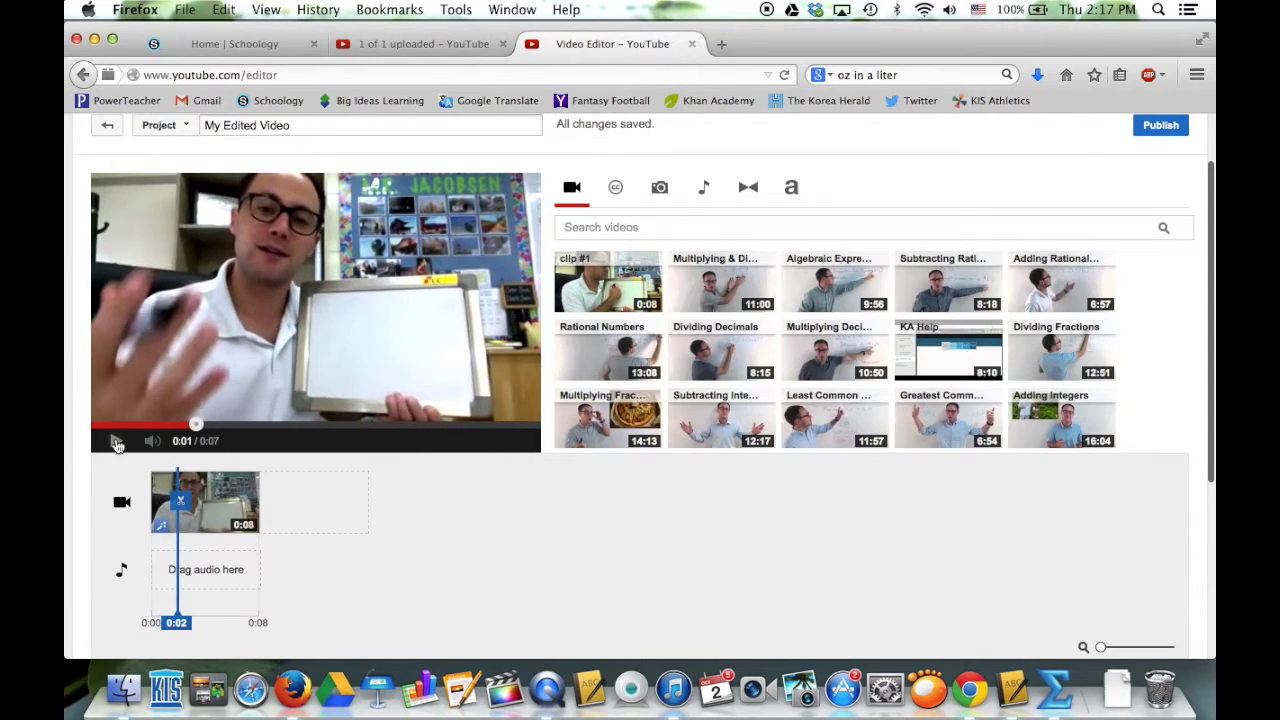
Step: Add a Centered title over clip #1 showing the 'Enter Text Here' placeholder
left_click(115, 441)
left_click(228, 509)
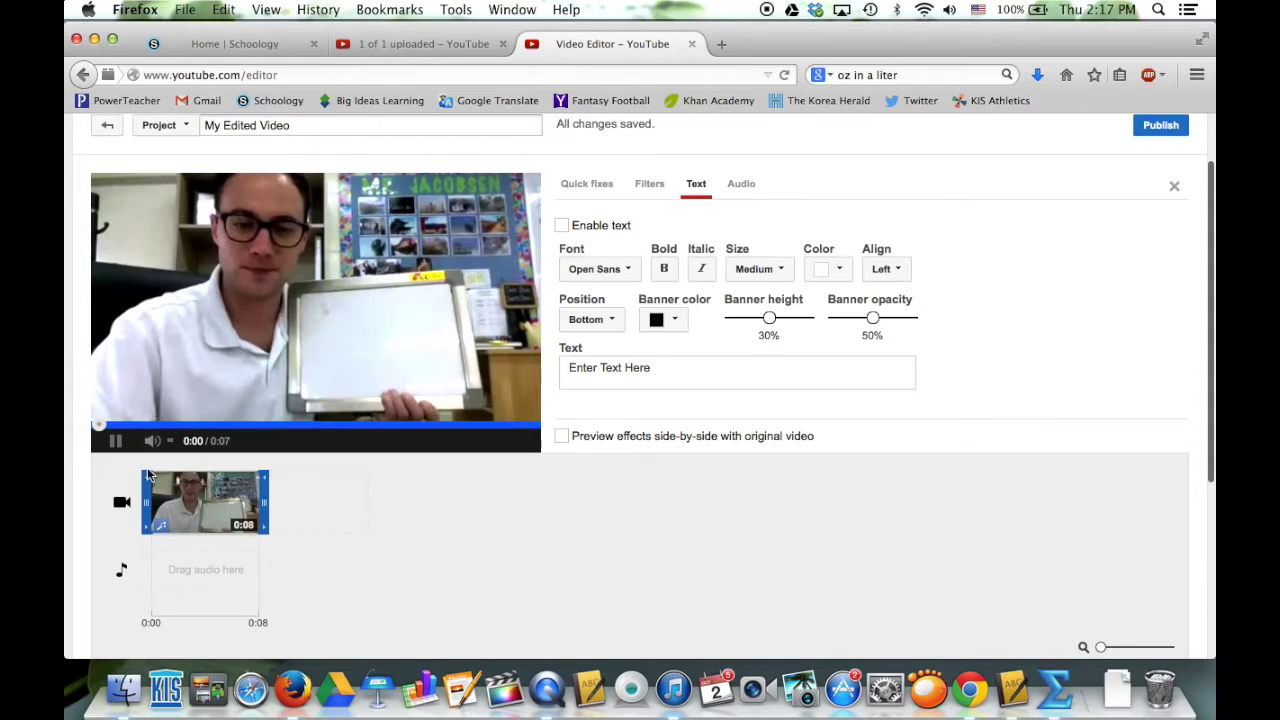
left_click(361, 520)
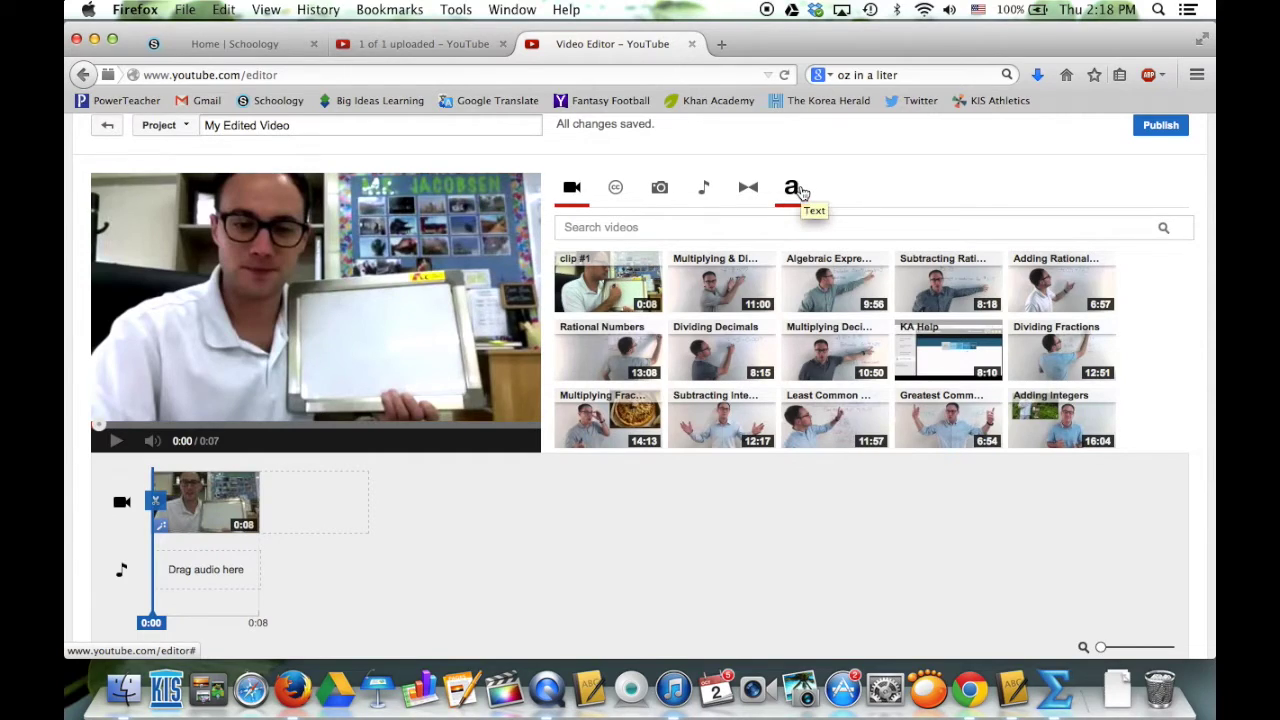
left_click(800, 190)
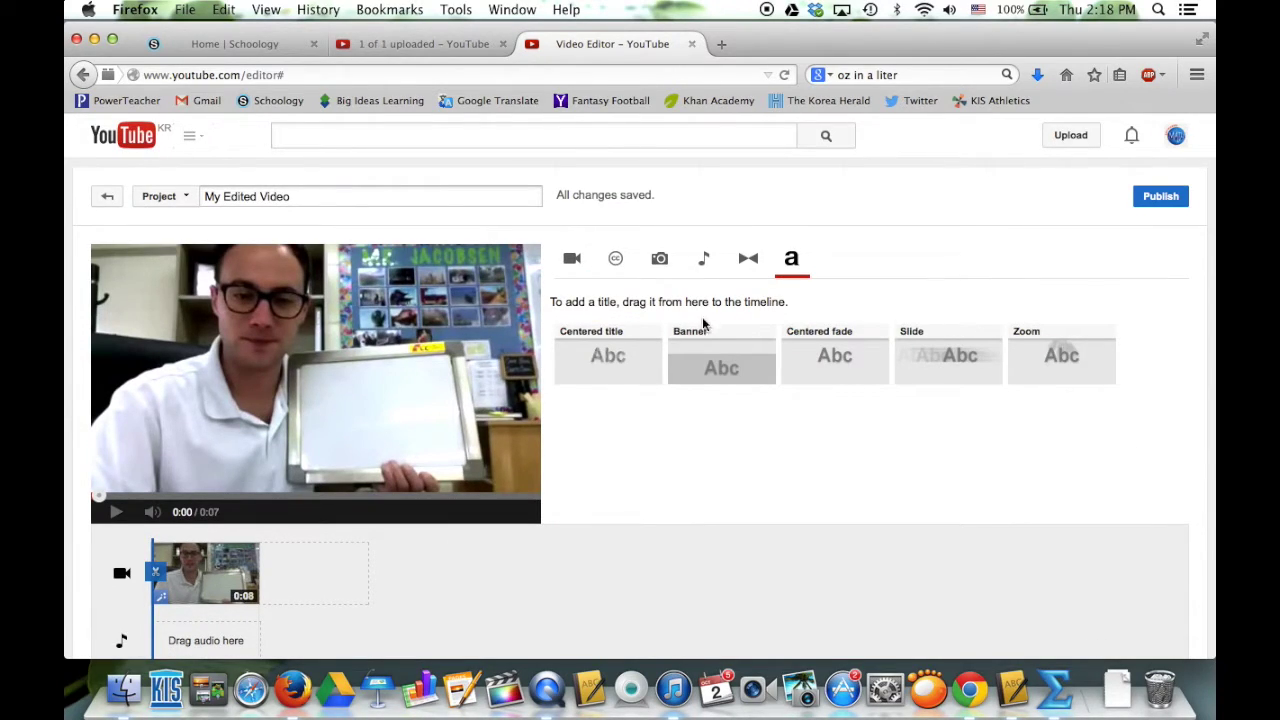
left_click_drag(624, 357, 206, 571)
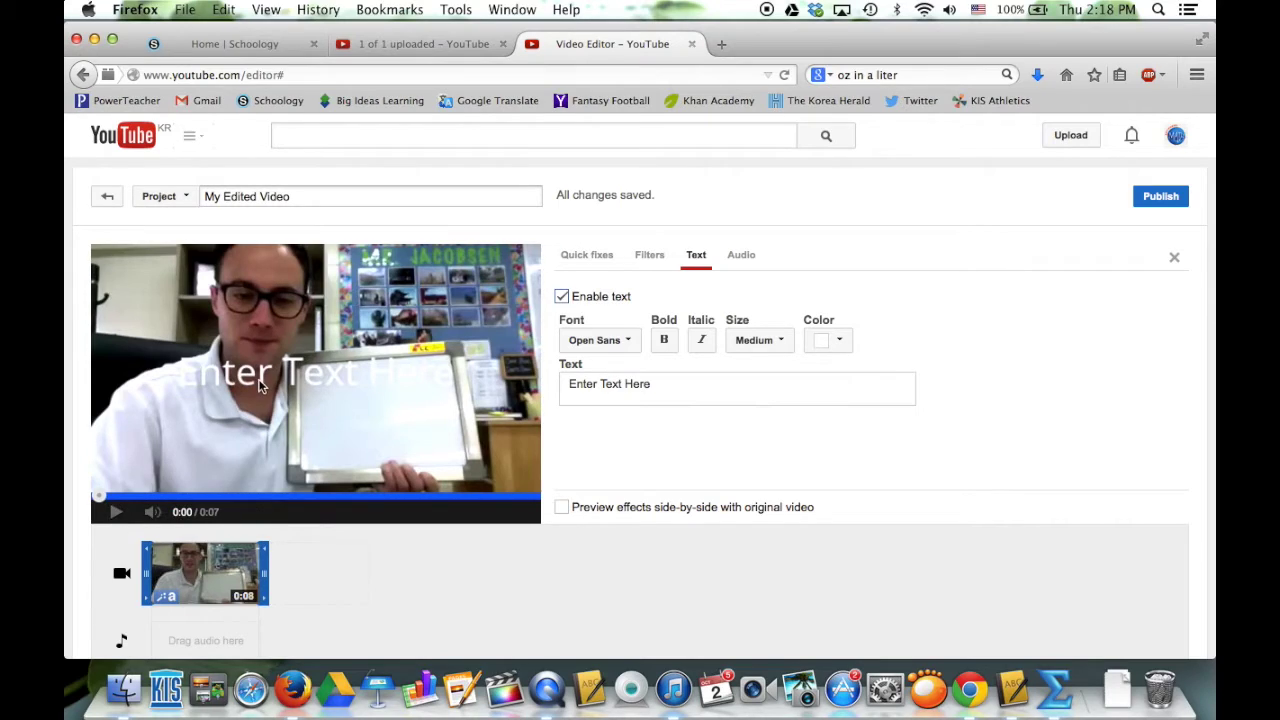
Step: Replace the title's placeholder text with 'Dividing Decimals'
triple_click(591, 383)
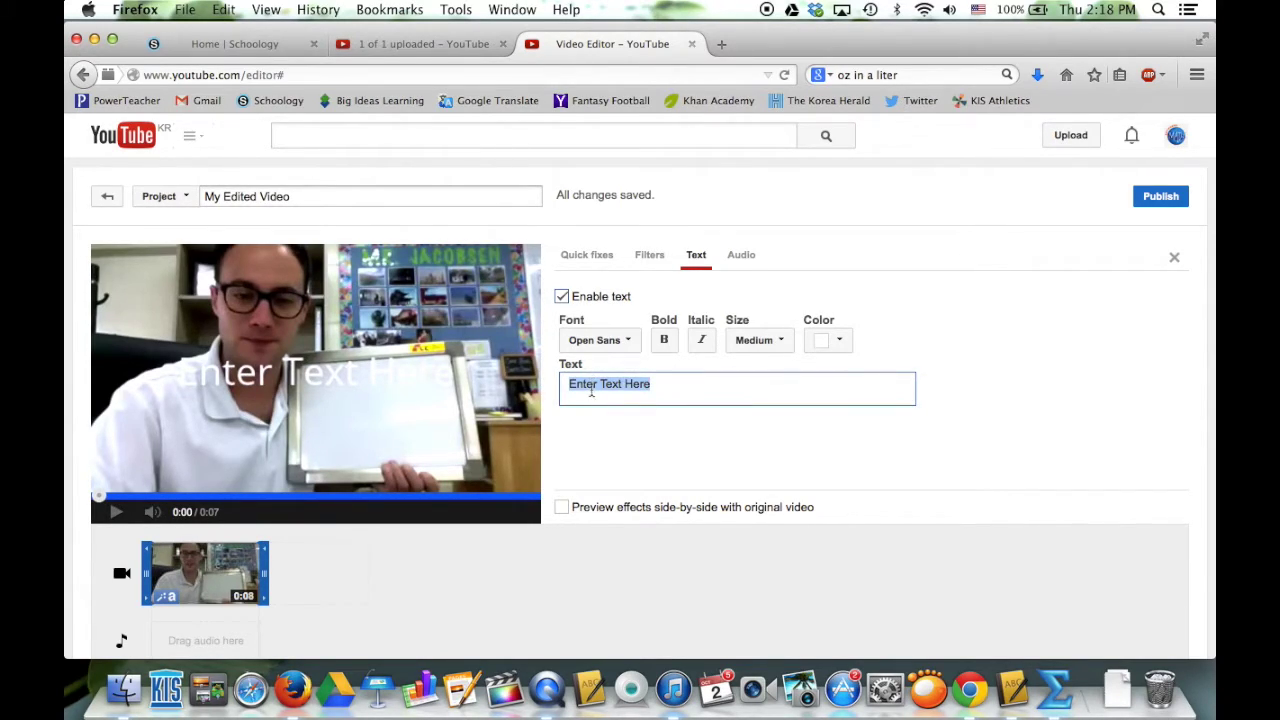
type("Dividing")
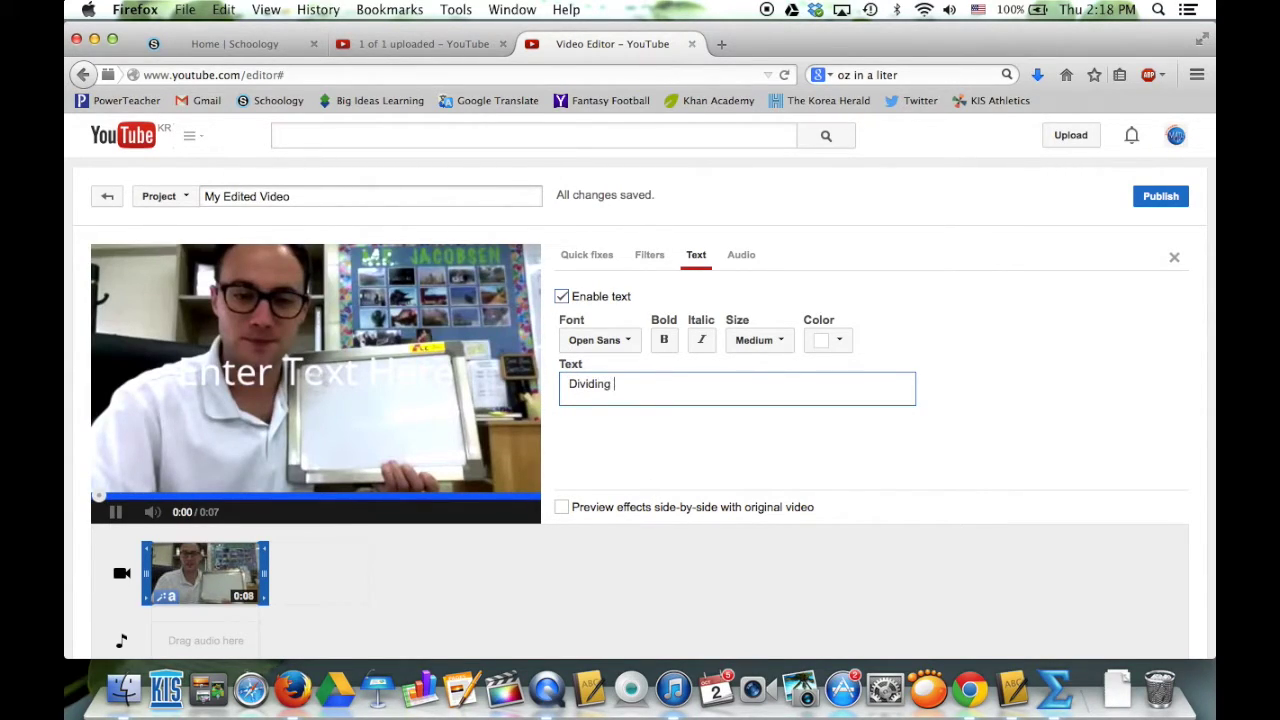
type(" Decimals")
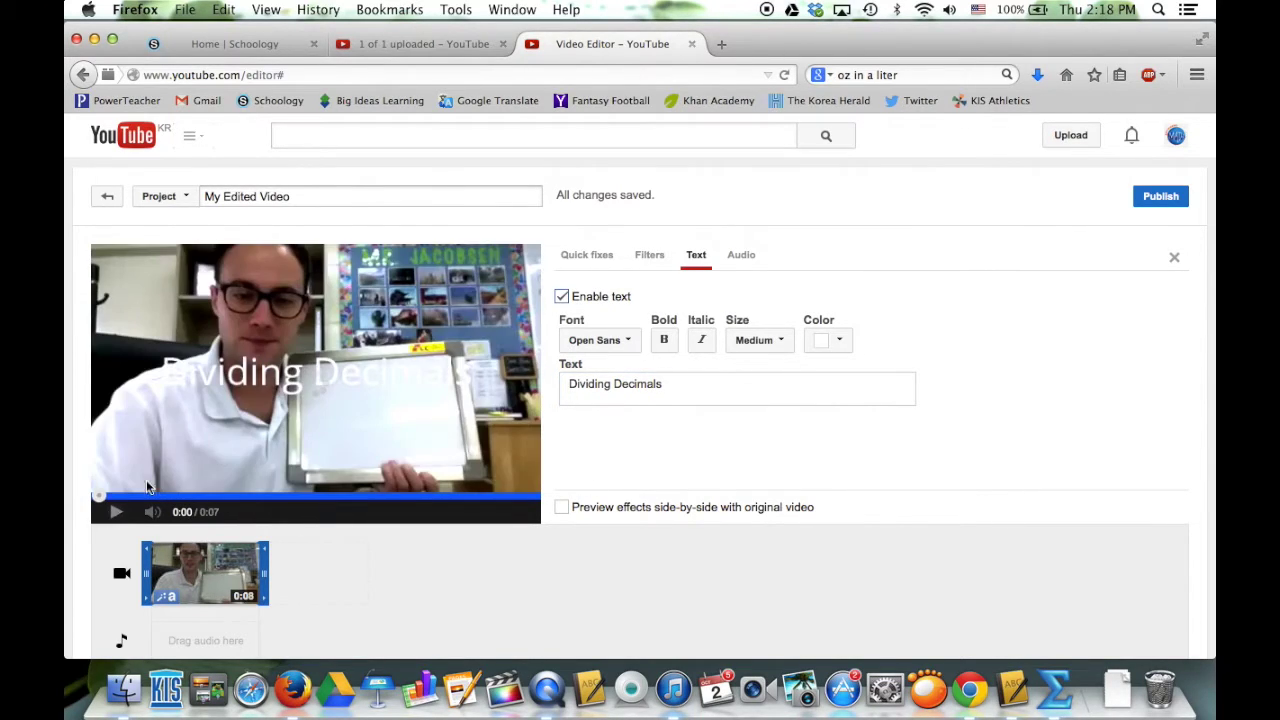
scroll(664, 487, "down", 5)
scroll(664, 487, "up", 3)
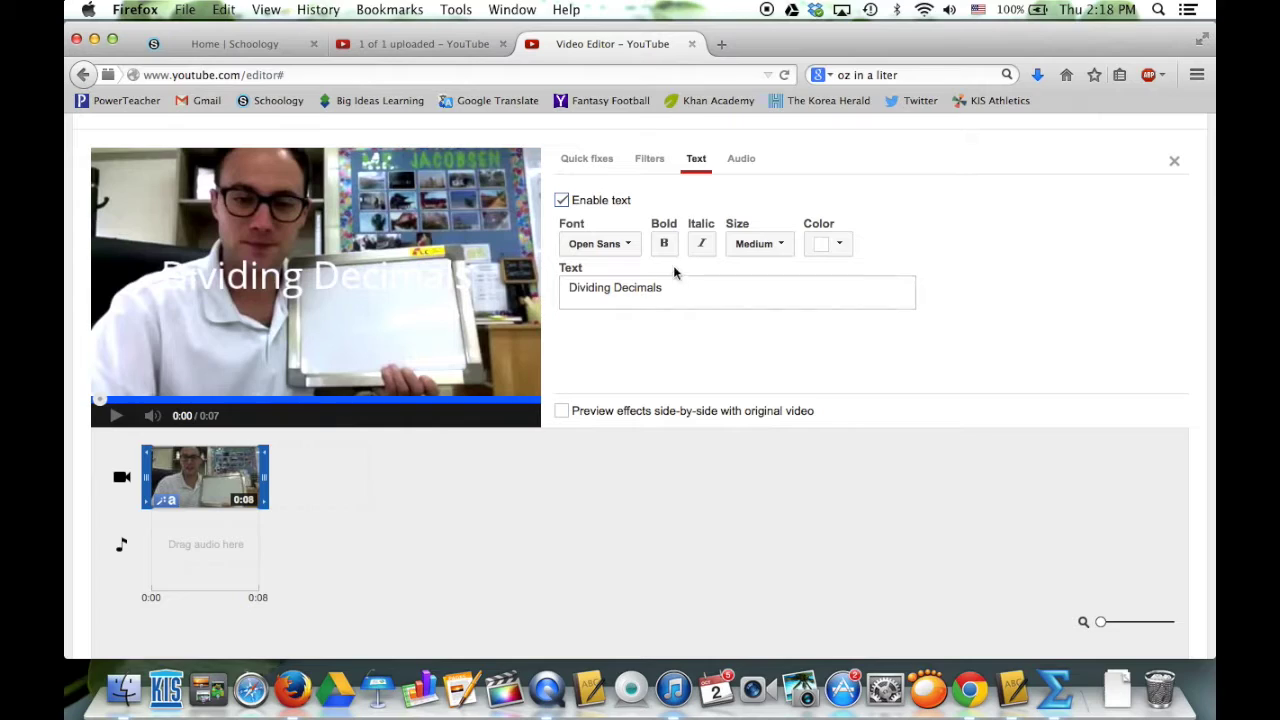
Step: Make the title text red and add a second line 'by Mr. Jacobsen'
left_click(841, 246)
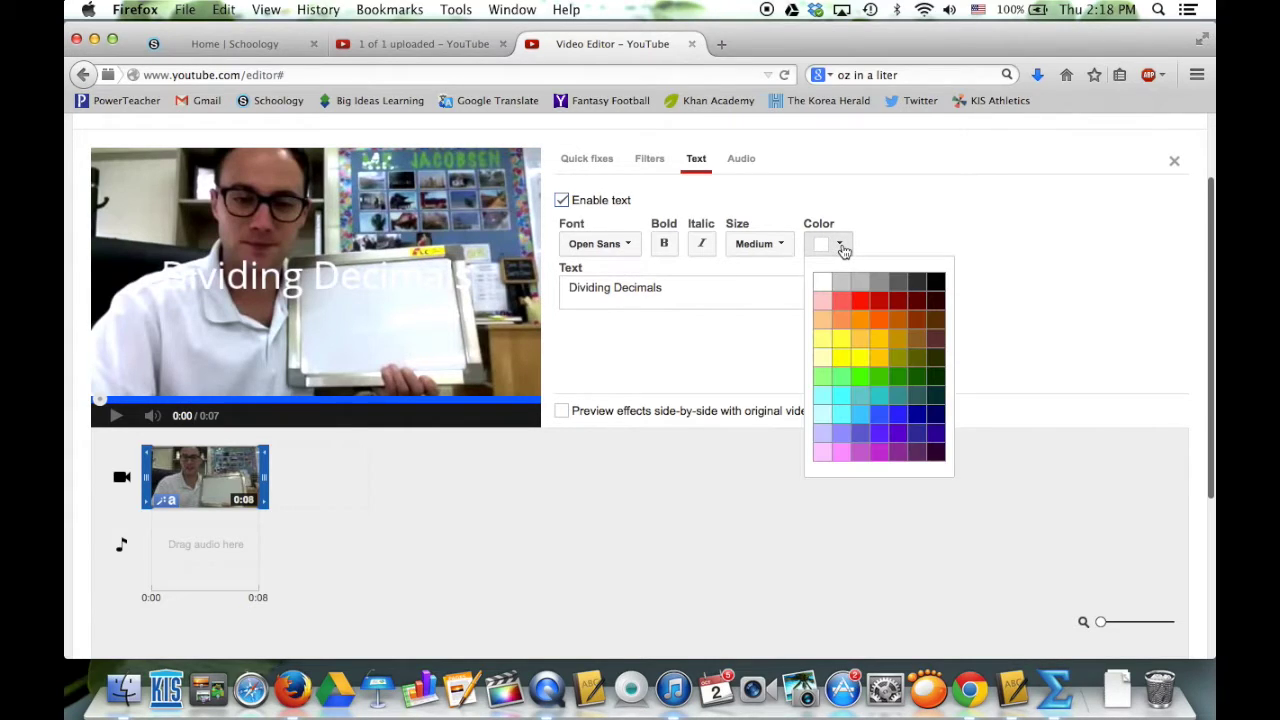
left_click(867, 303)
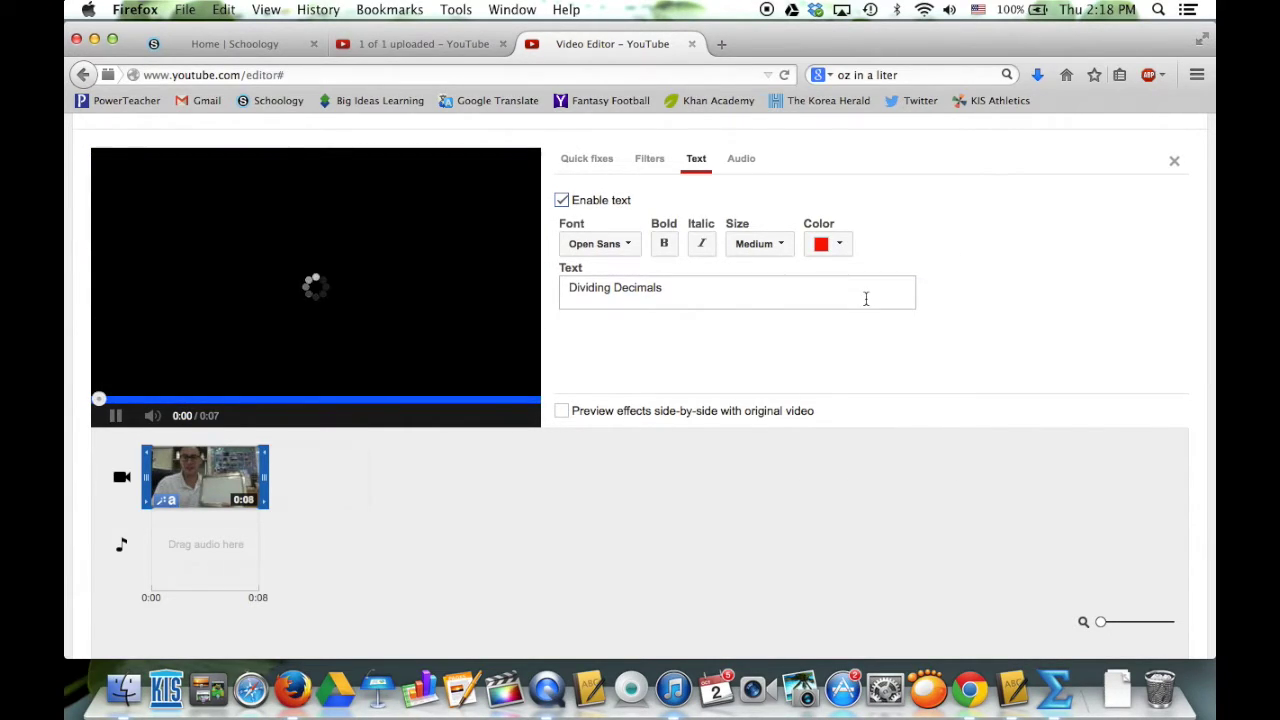
left_click(117, 420)
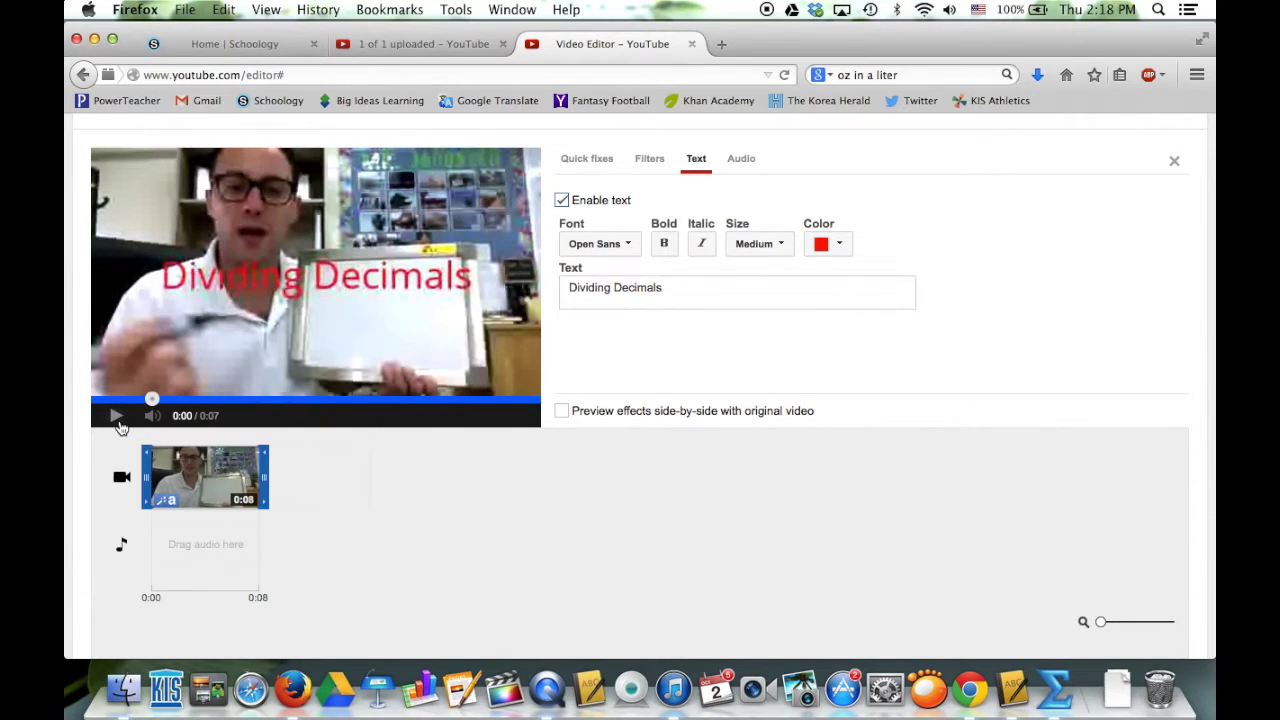
left_click(680, 289)
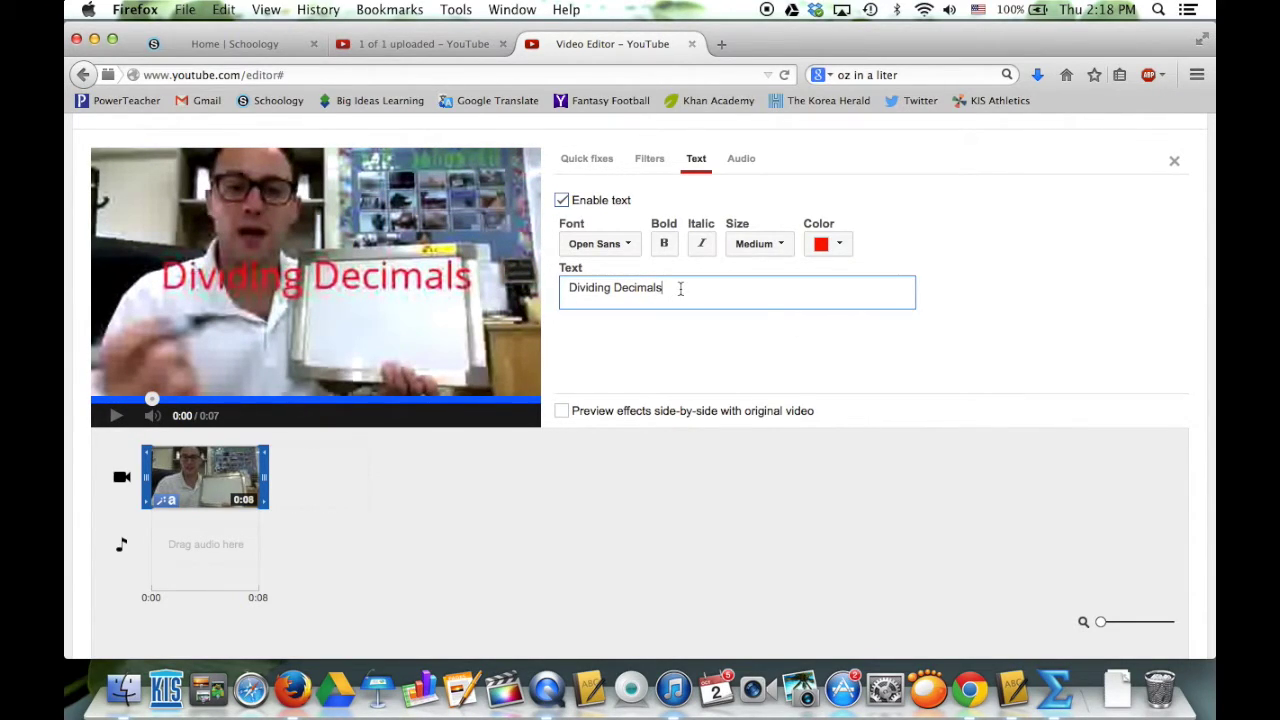
key("Return")
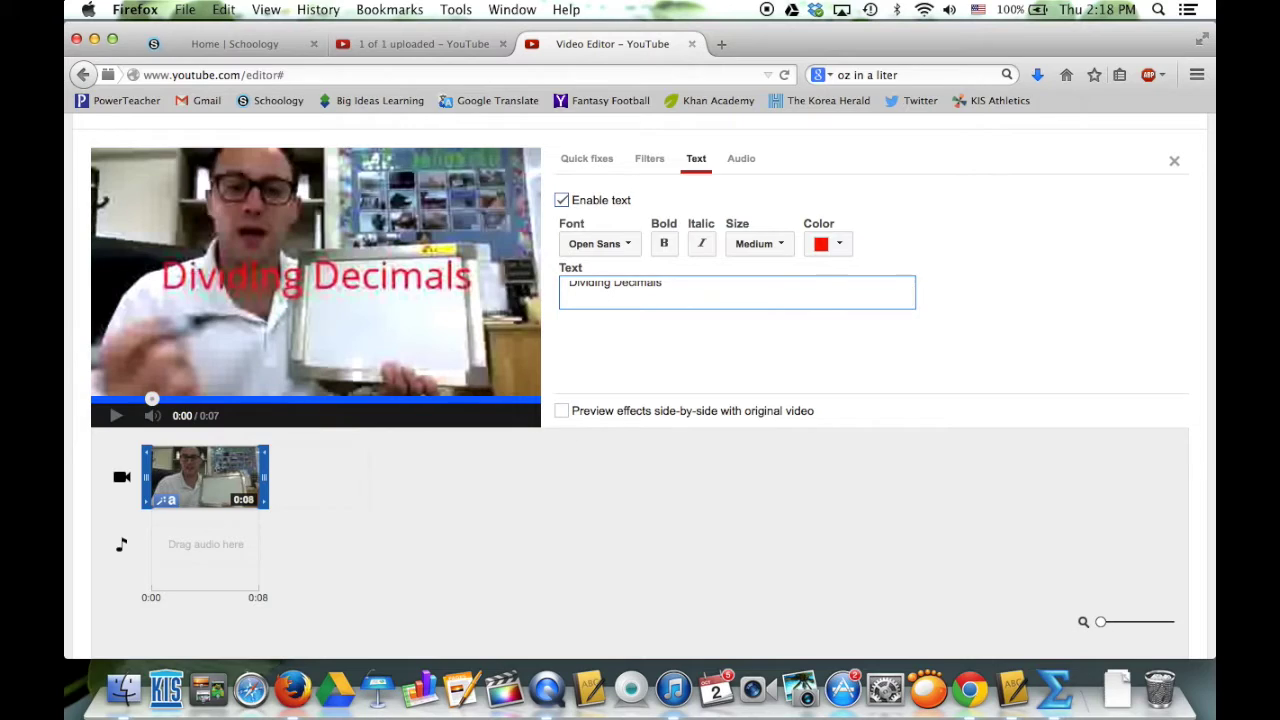
type("by Mr")
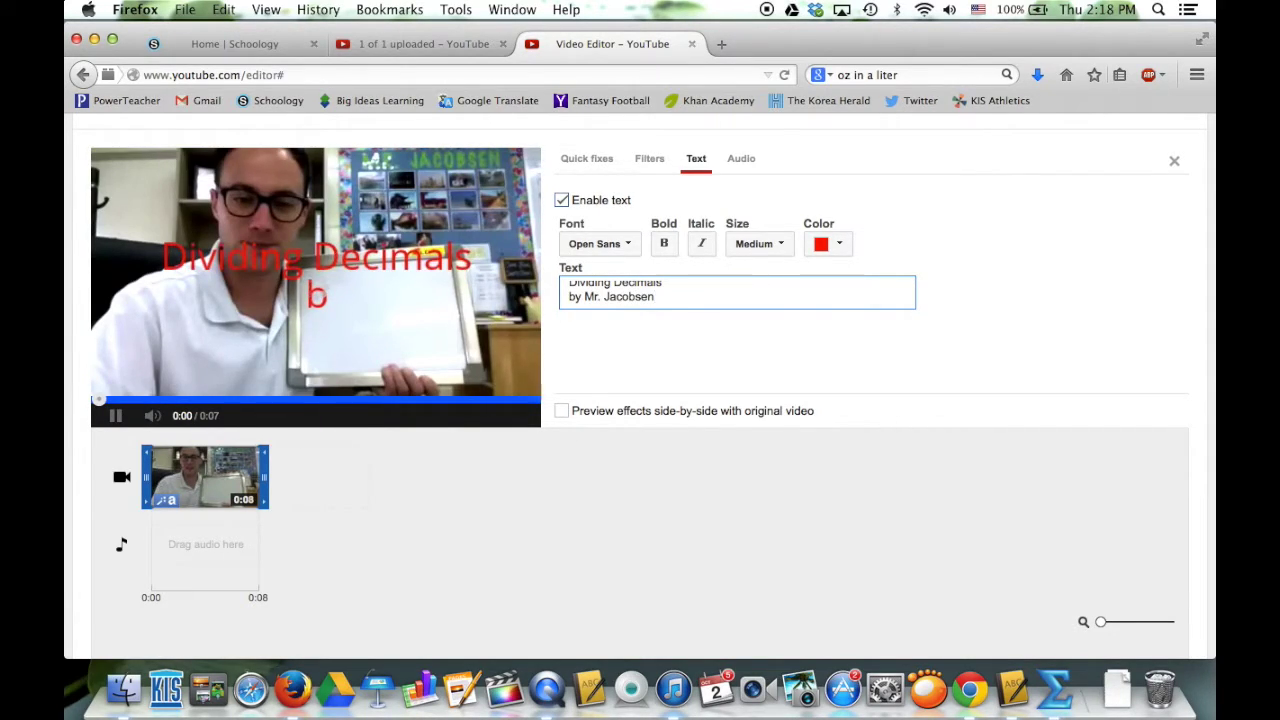
type(". Jacobsen")
left_click(115, 416)
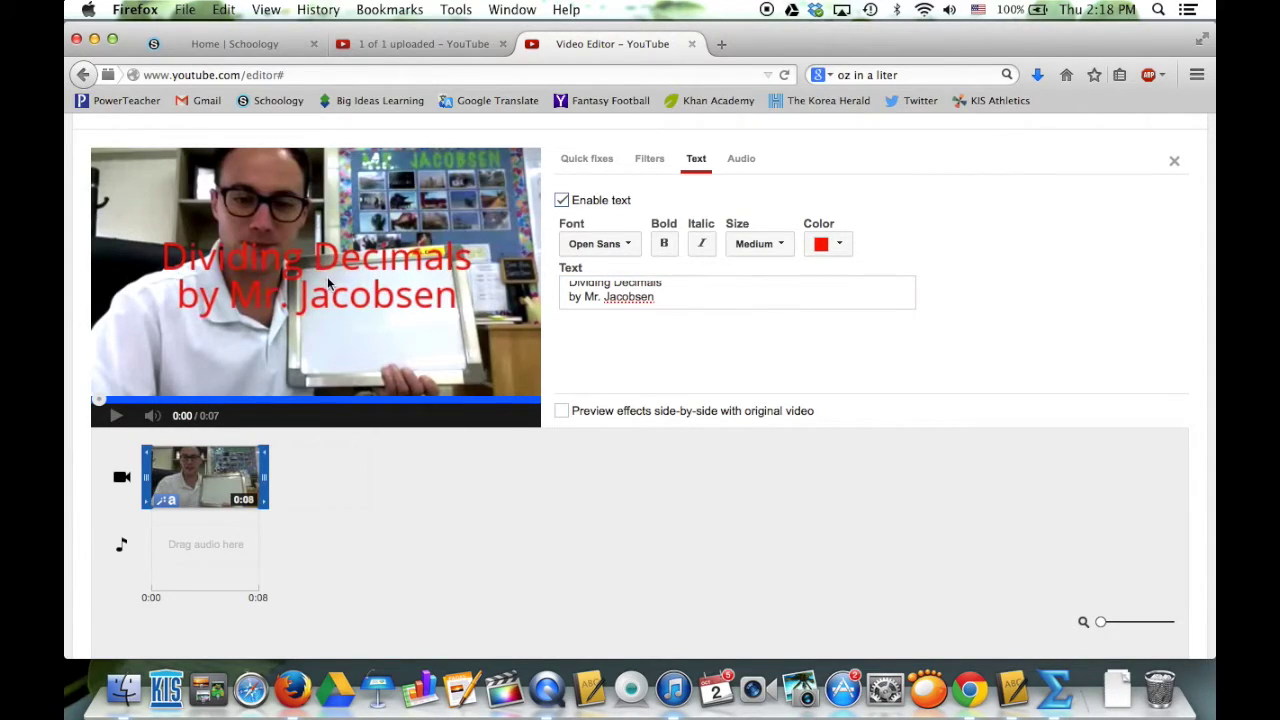
Step: Change the title font to Bree Serif
left_click(628, 246)
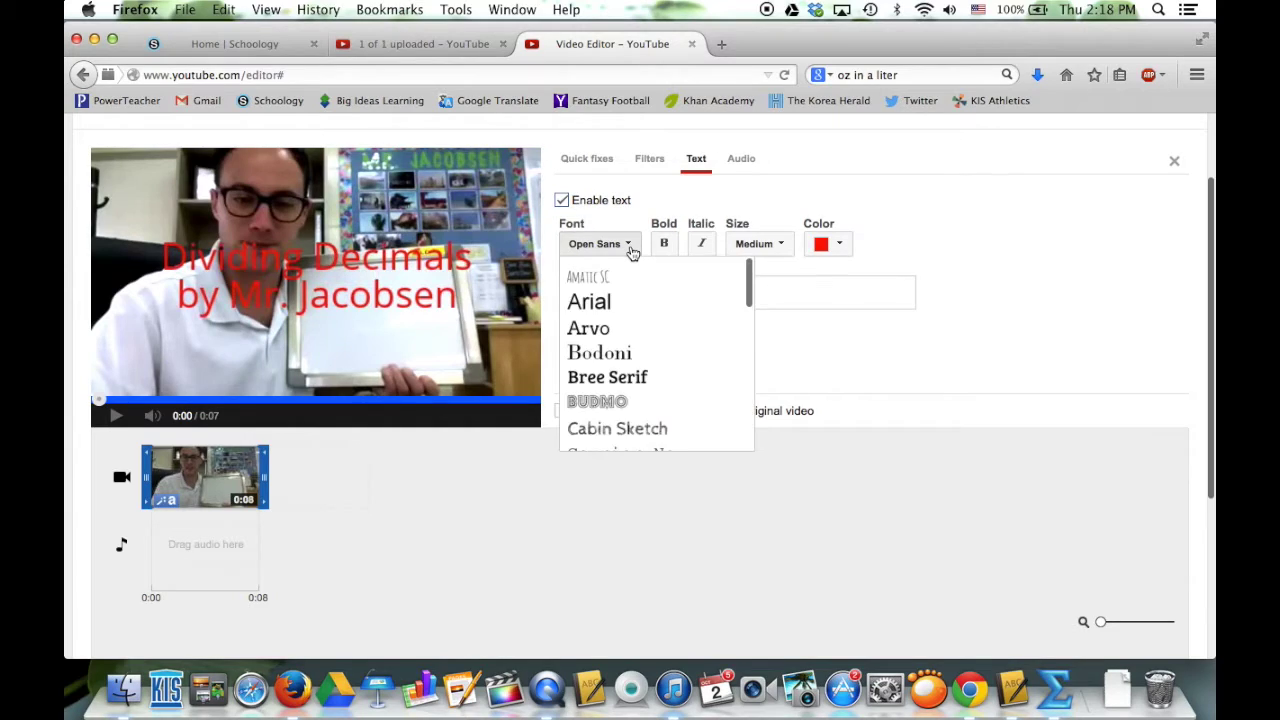
left_click(607, 377)
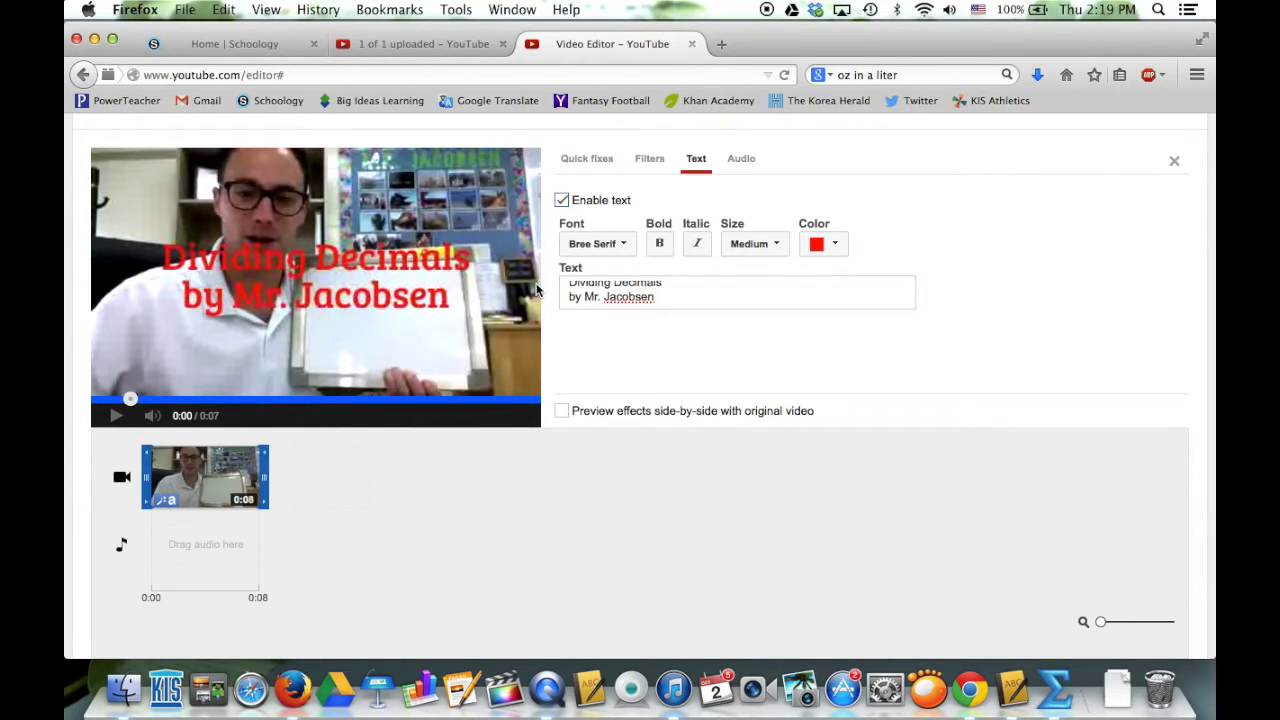
scroll(536, 290, "down", 2)
scroll(536, 290, "up", 3)
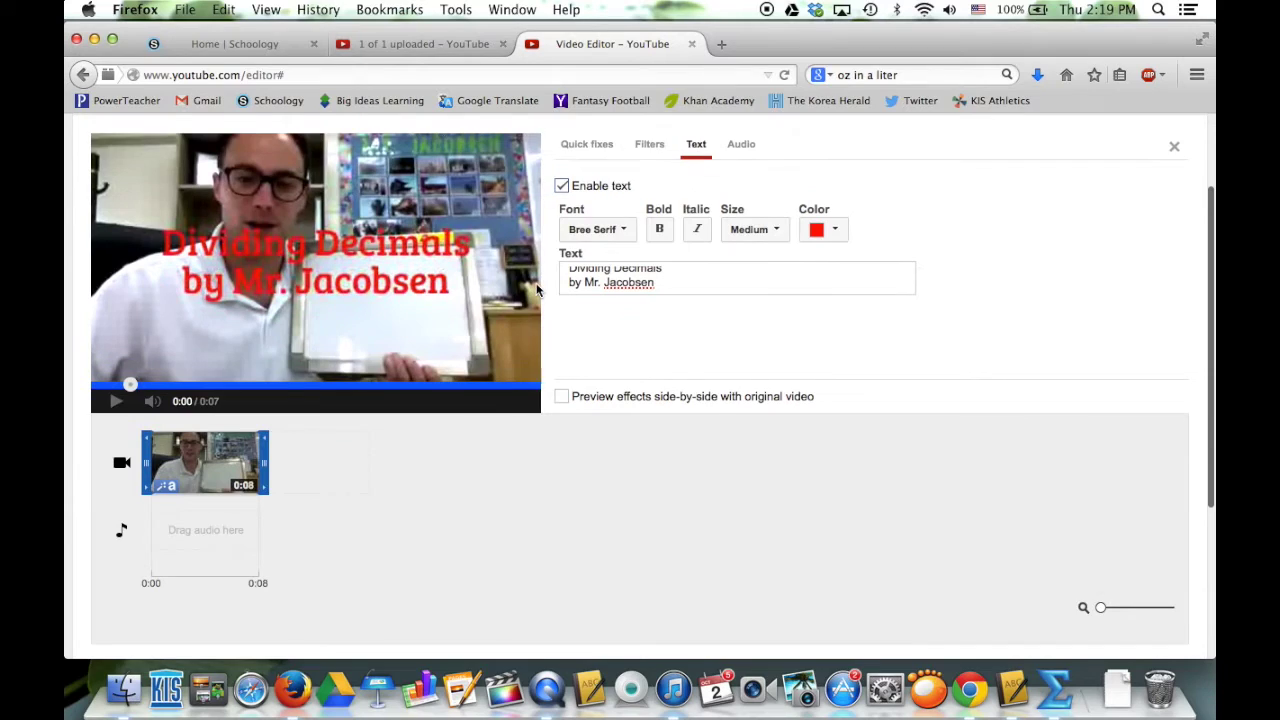
scroll(536, 290, "up", 1)
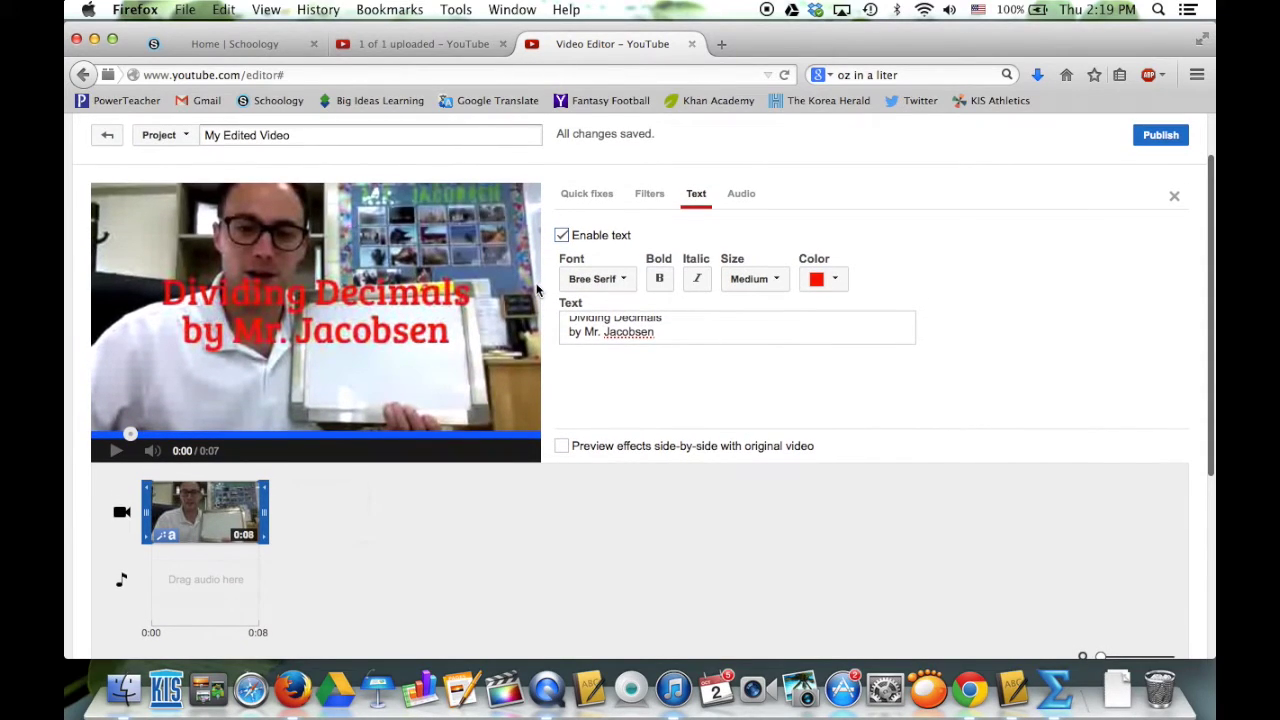
scroll(548, 377, "up", 3)
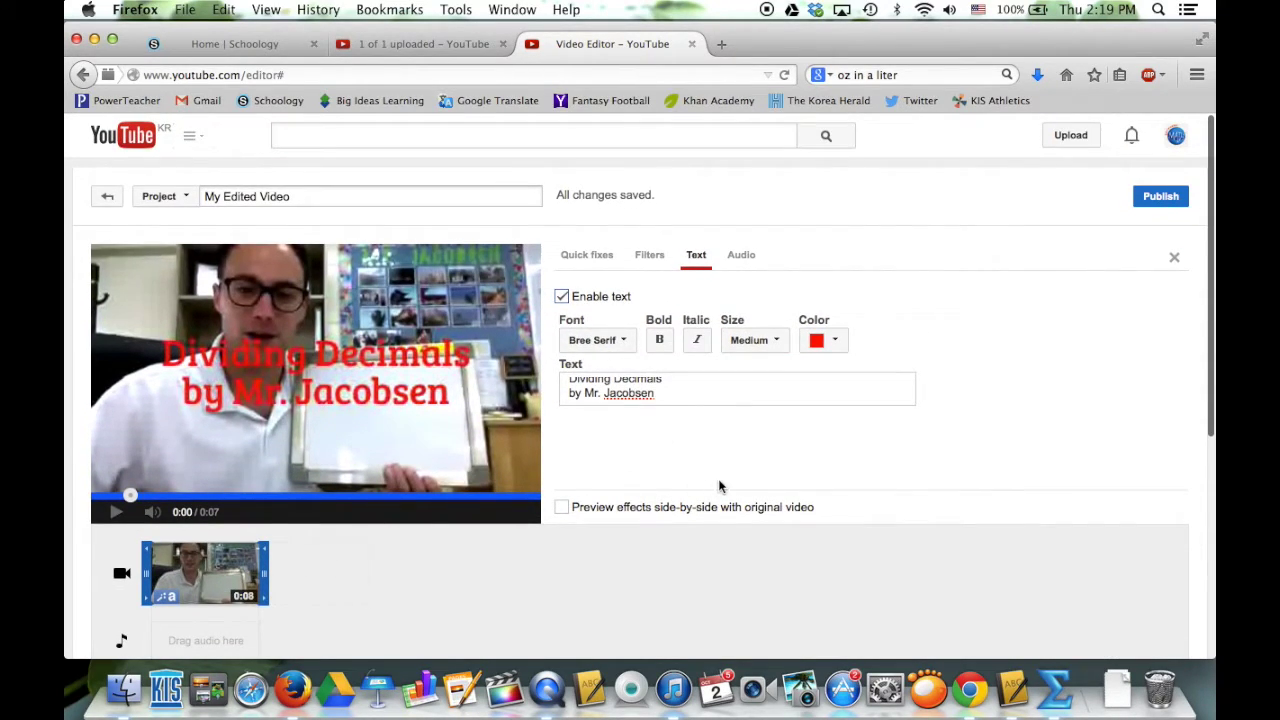
Step: Add a Checkerboard transition after the clip, then remove it again
left_click(374, 559)
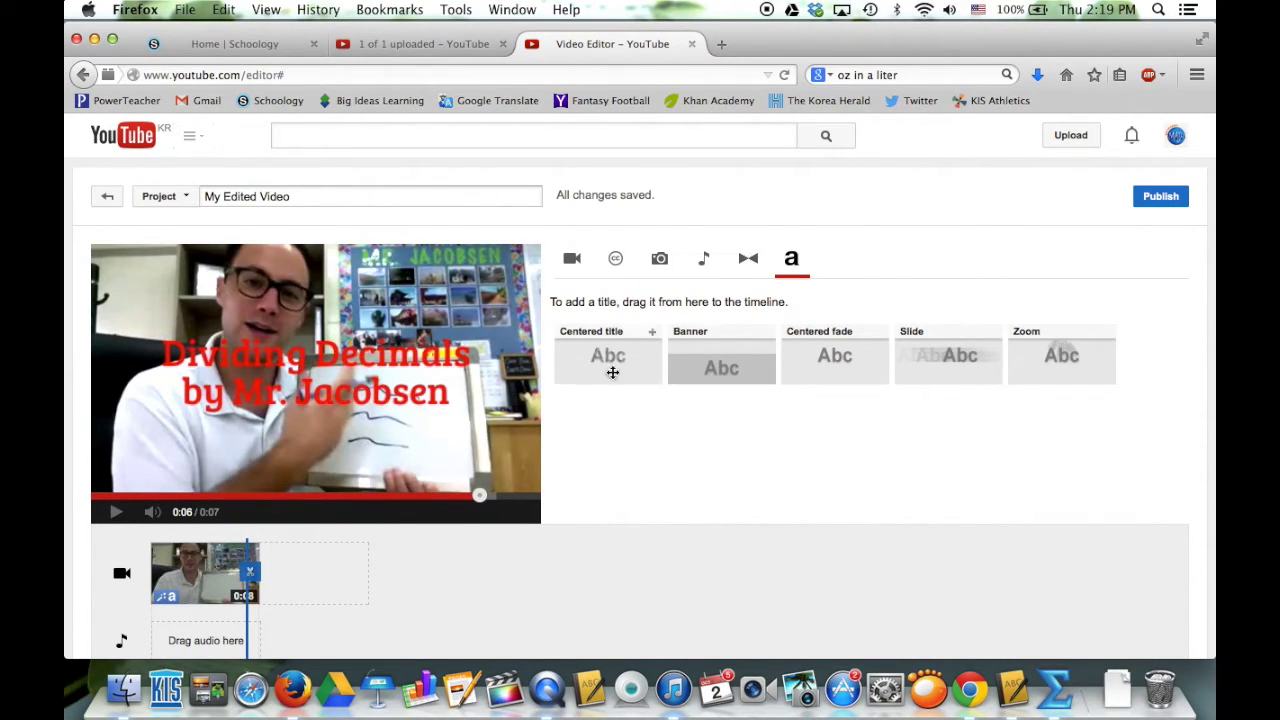
left_click(748, 258)
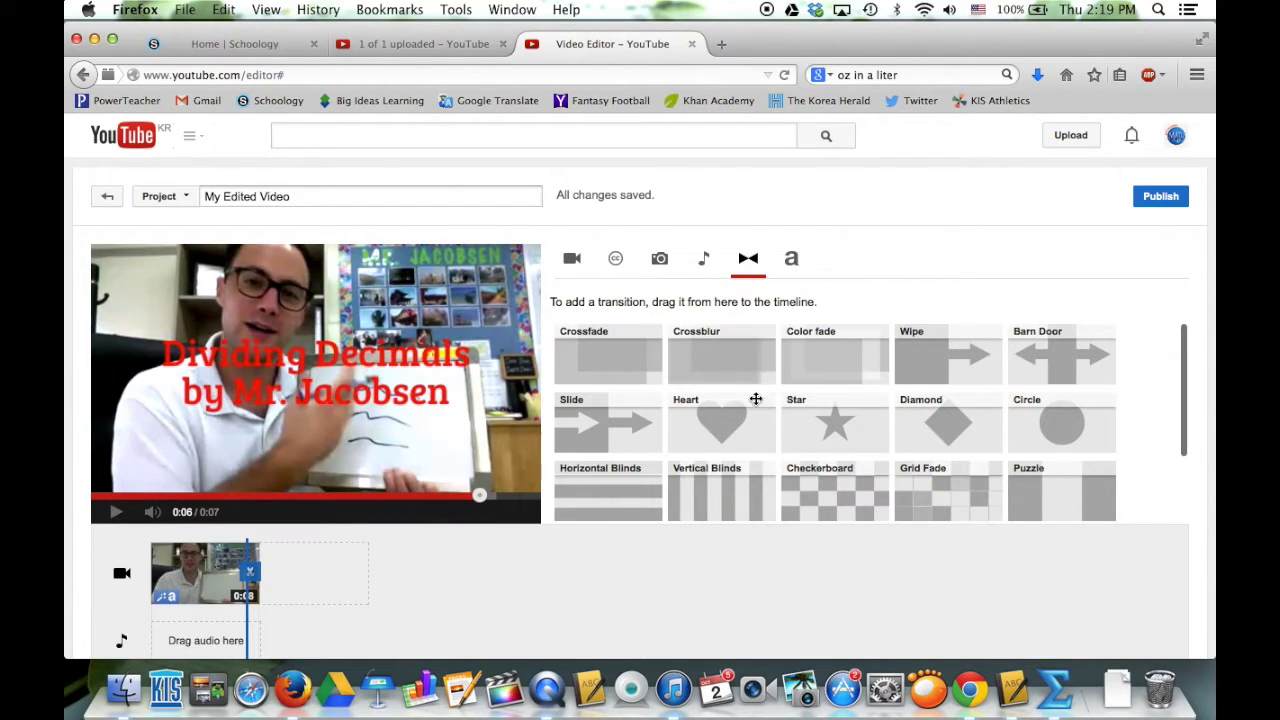
left_click_drag(818, 489, 311, 562)
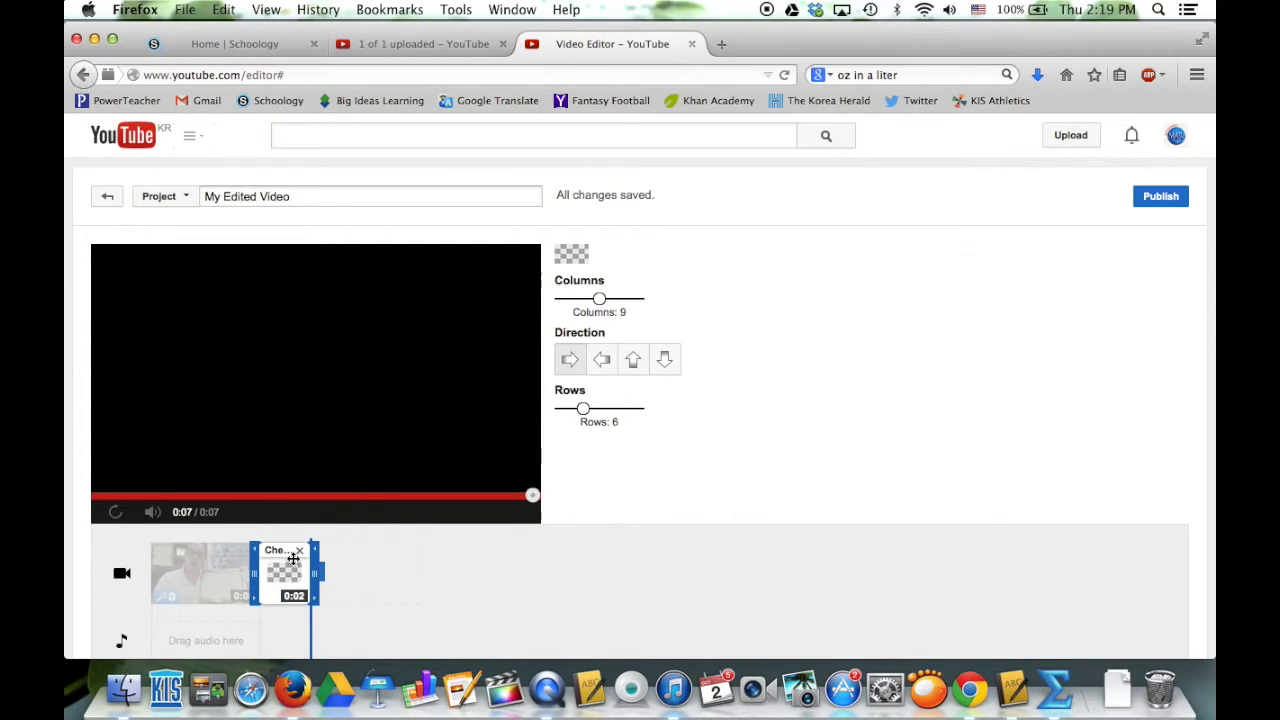
left_click(299, 551)
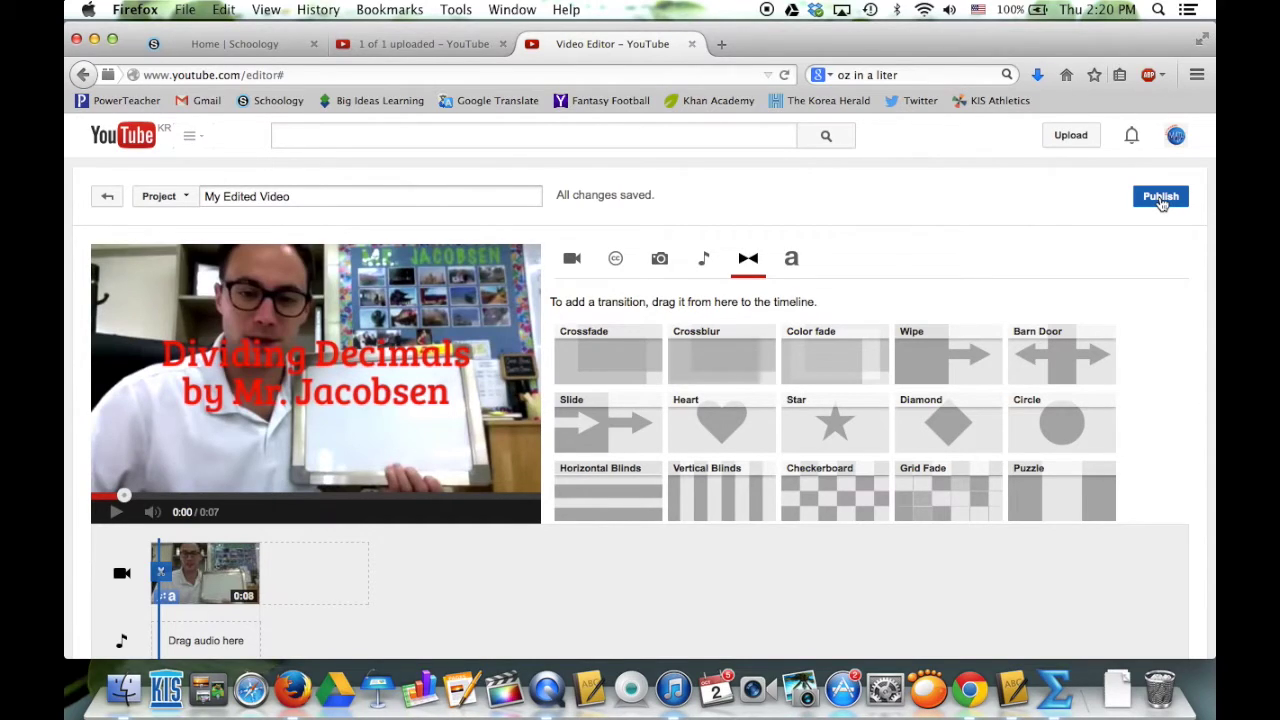
Step: Publish the video and rename it 'Dividing Decimals Sample' on its watch page
left_click(1161, 198)
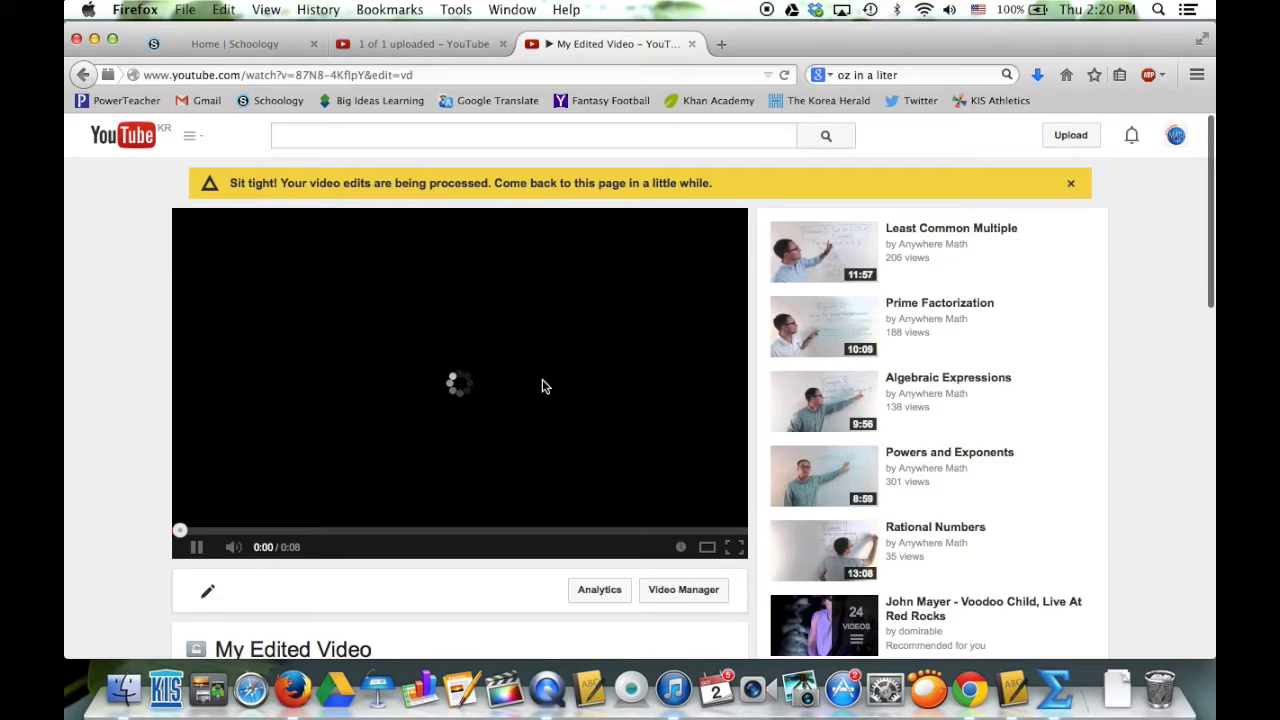
scroll(541, 384, "down", 2)
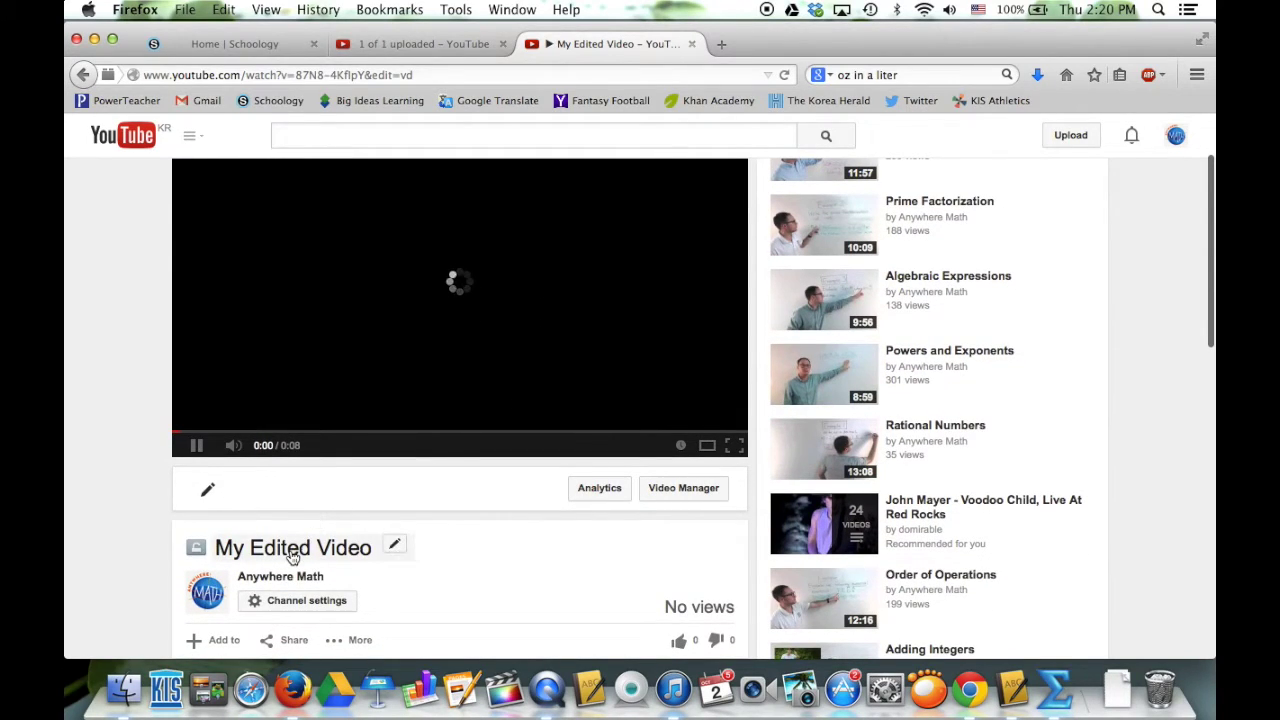
left_click(290, 556)
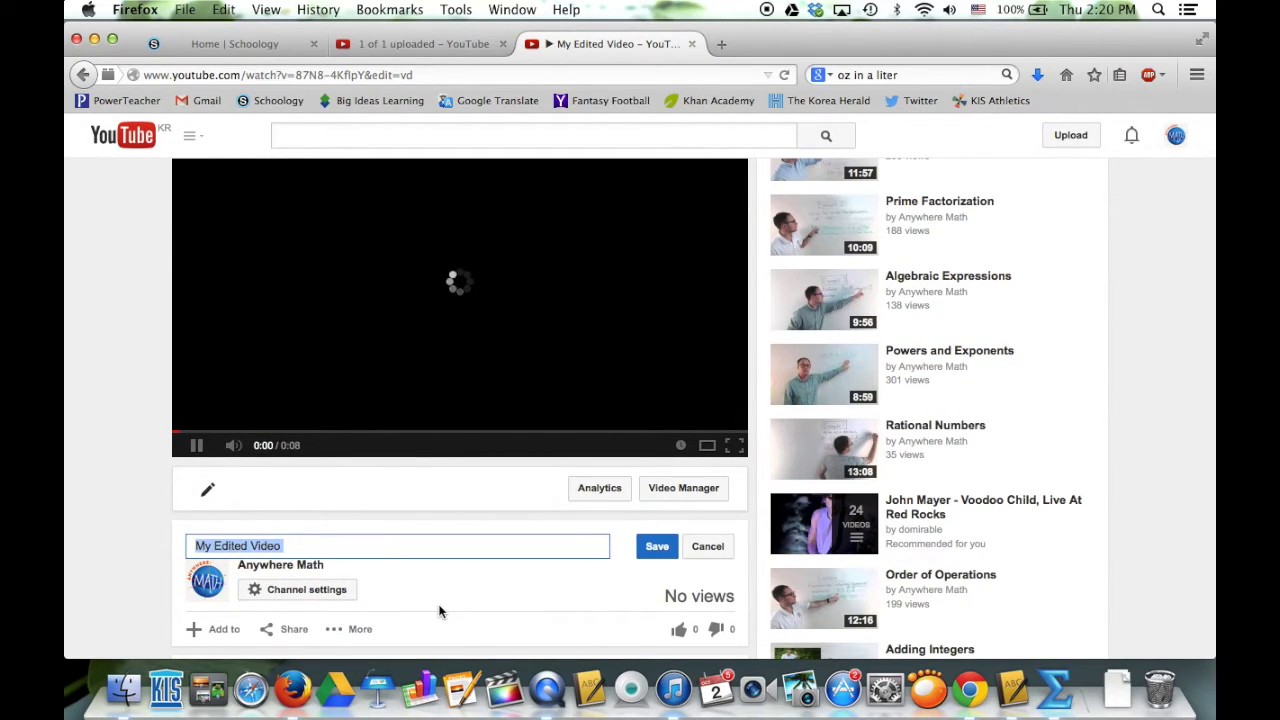
type("Di")
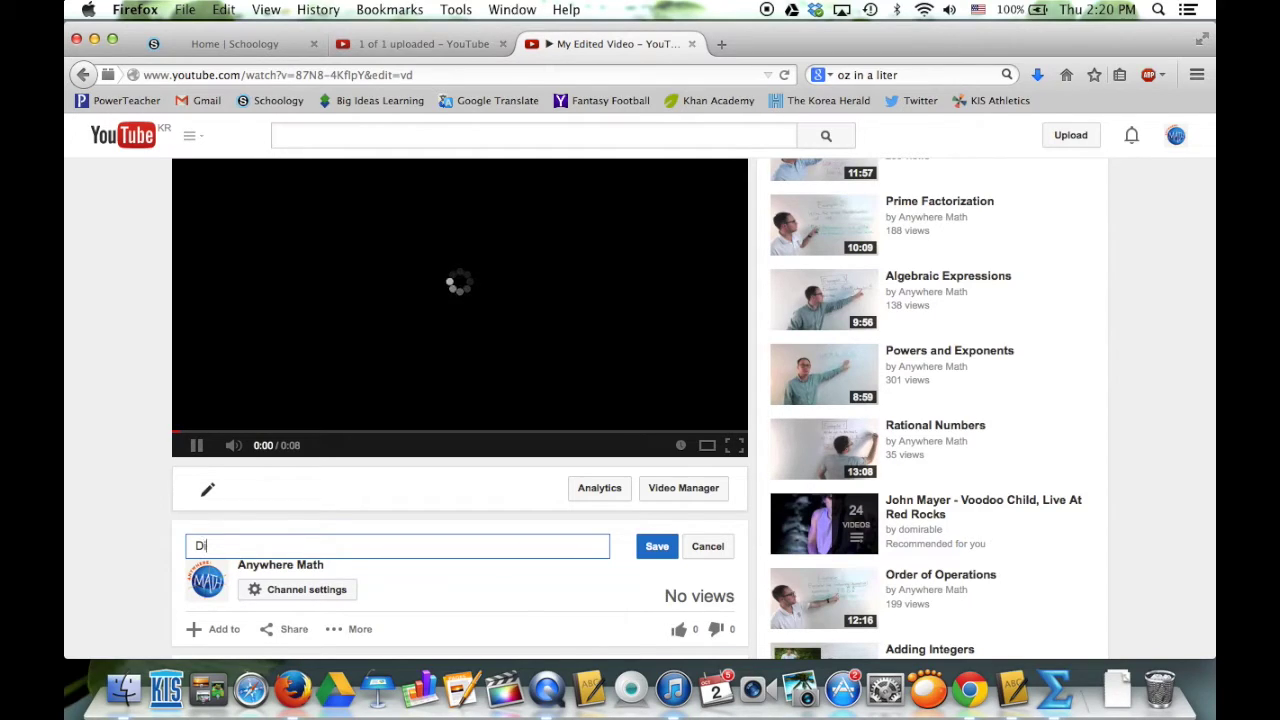
type("viding Decimals Sam")
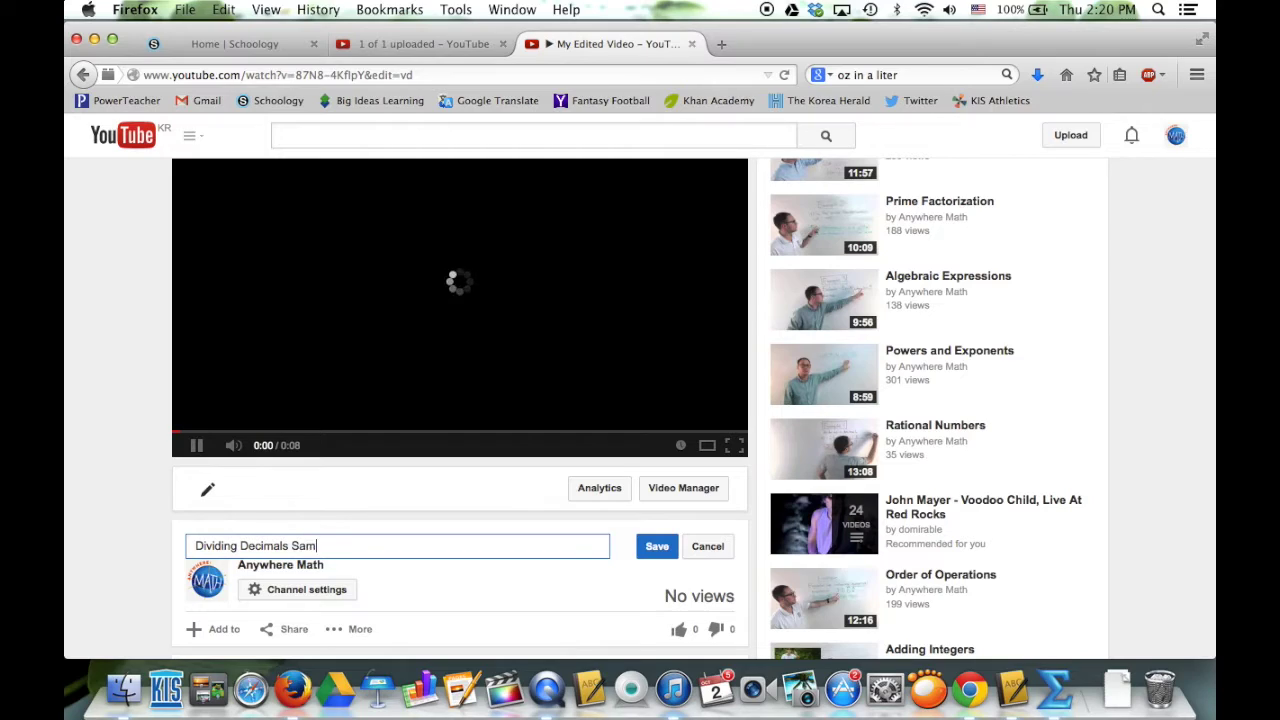
type("ple")
left_click(662, 548)
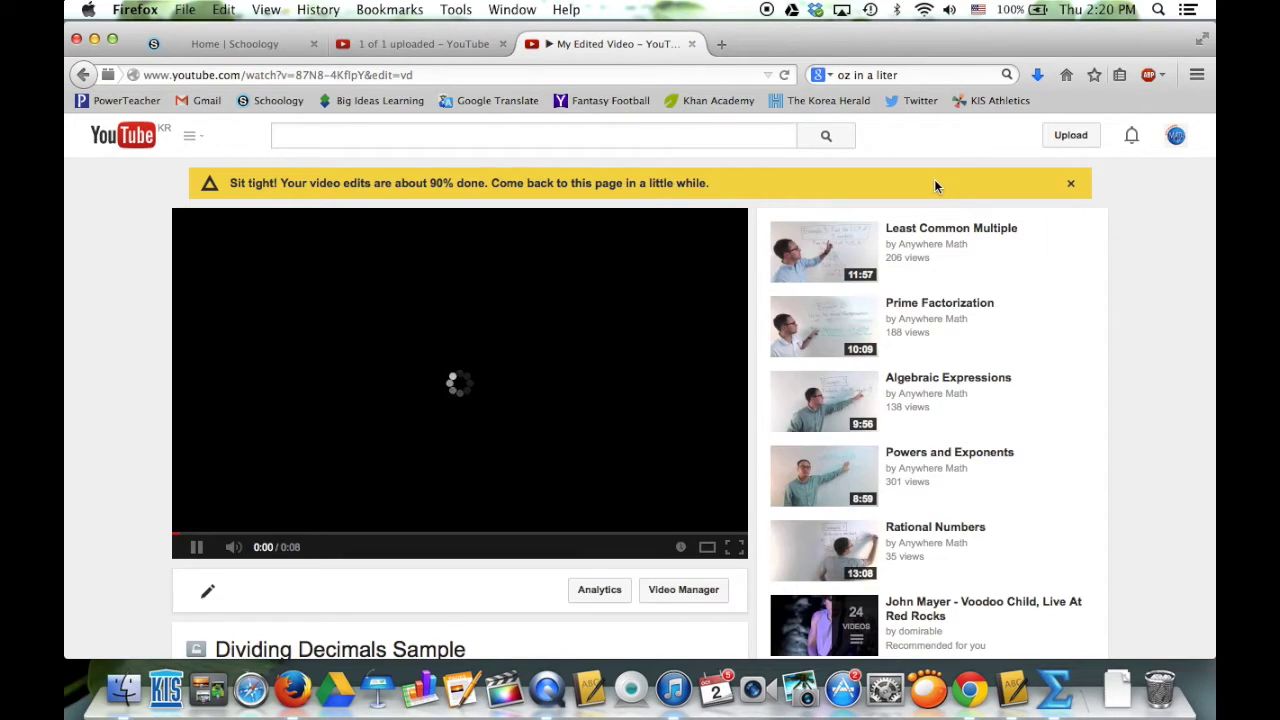
left_click(1070, 184)
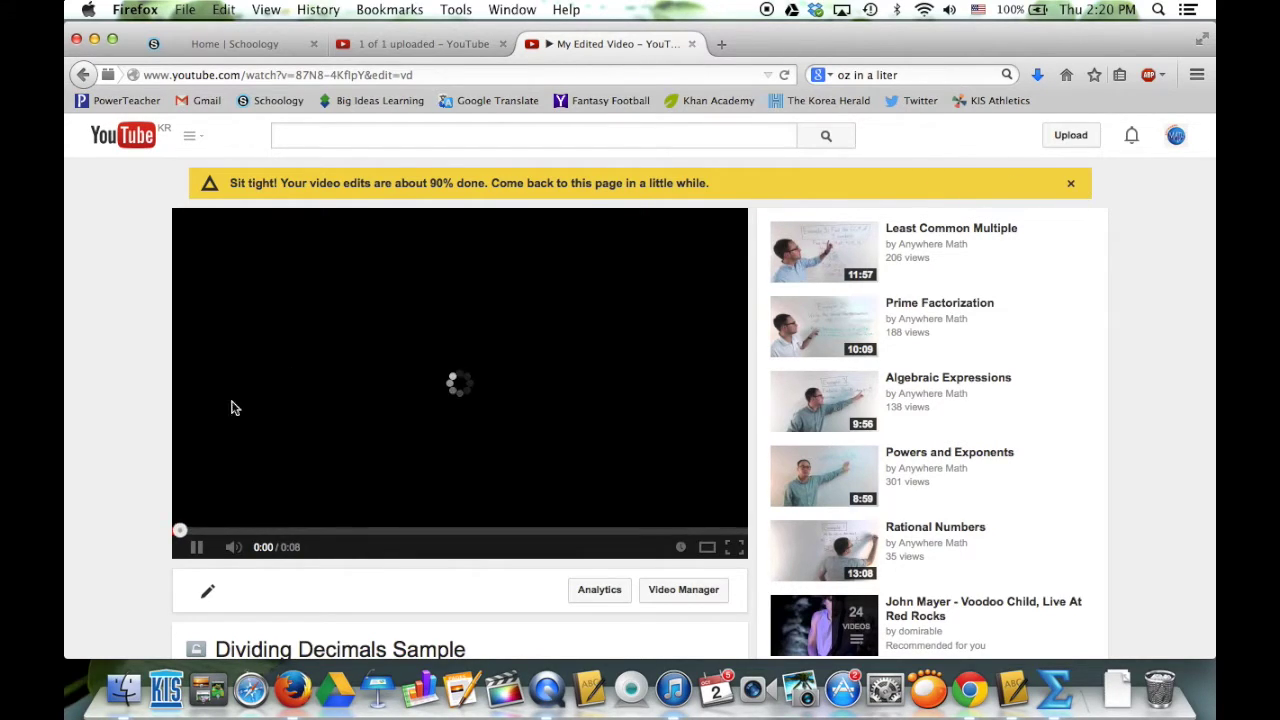